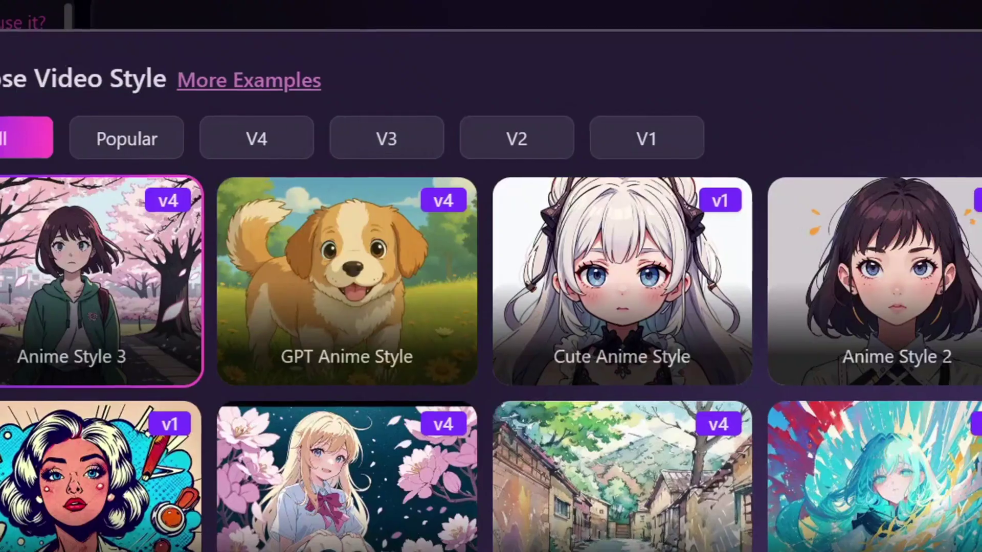
Scroll down the goenhance.ai homepage below the 'Create AI animated short in Minutes' banner
scroll(928, 160, down, 8)
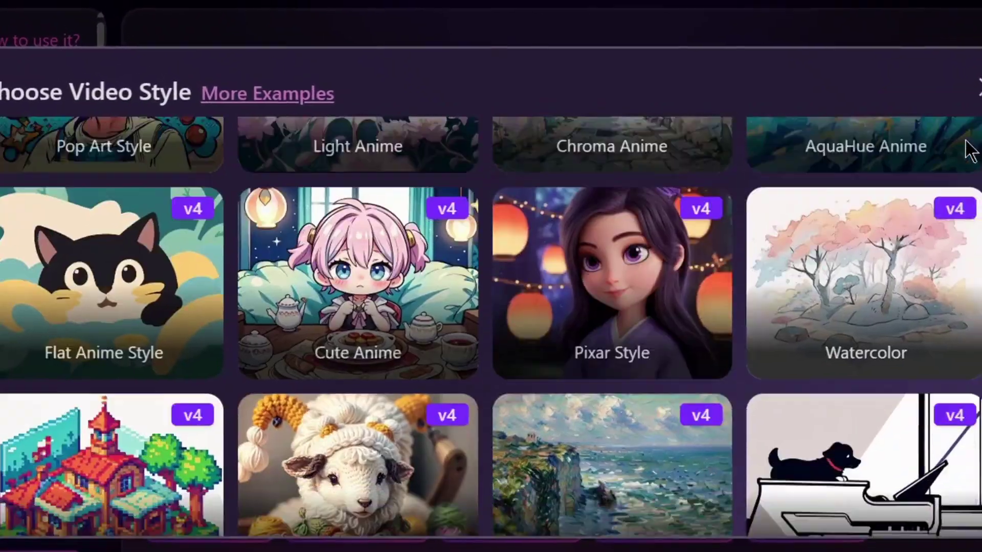
scroll(928, 160, down, 5)
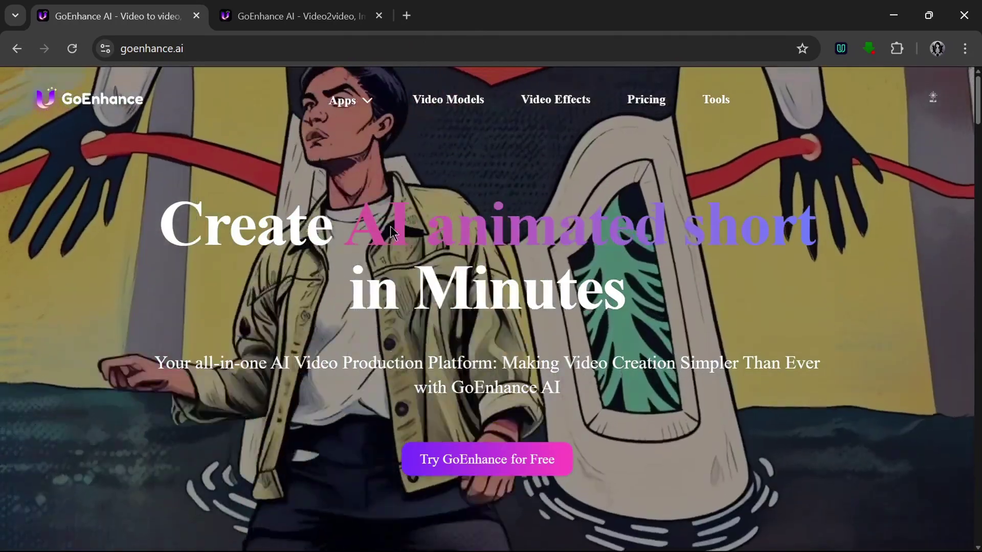
scroll(575, 225, down, 2)
scroll(657, 215, down, 7)
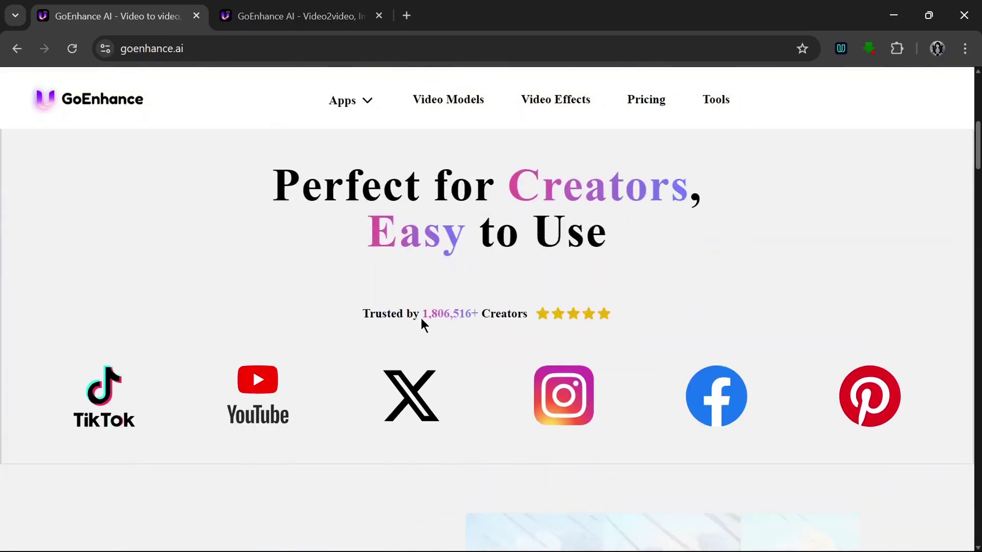
scroll(865, 372, down, 2)
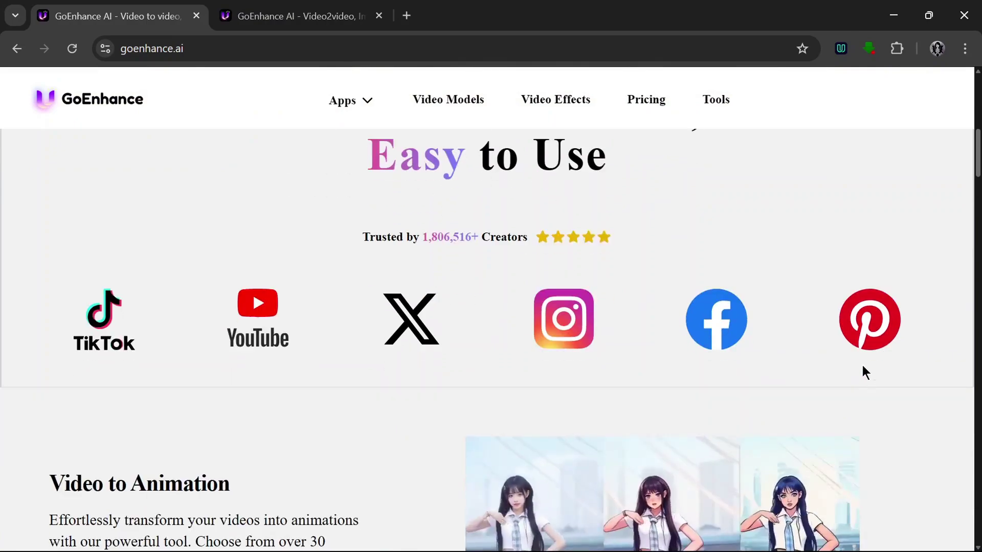
scroll(861, 355, down, 2)
scroll(956, 355, down, 4)
scroll(511, 317, up, 2)
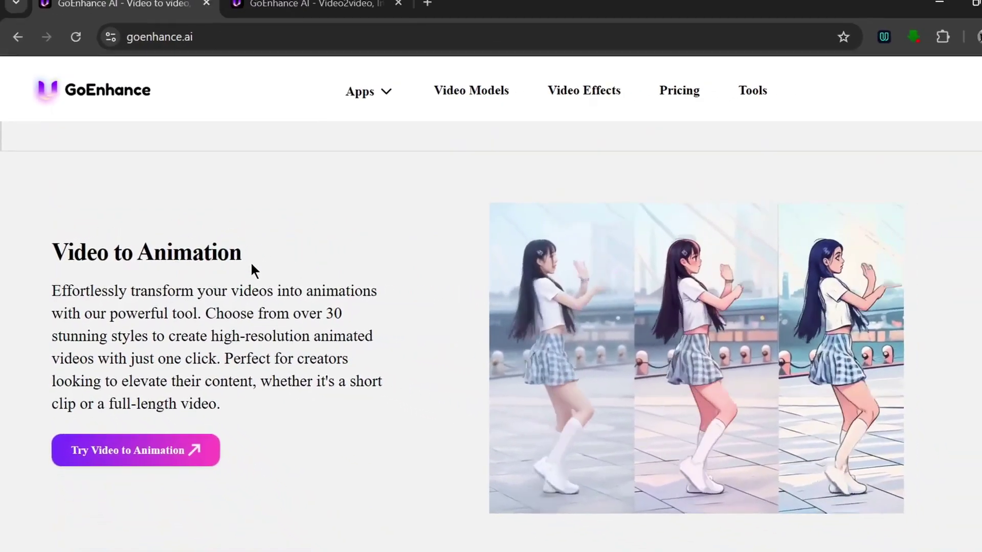
scroll(302, 353, down, 6)
scroll(303, 347, down, 2)
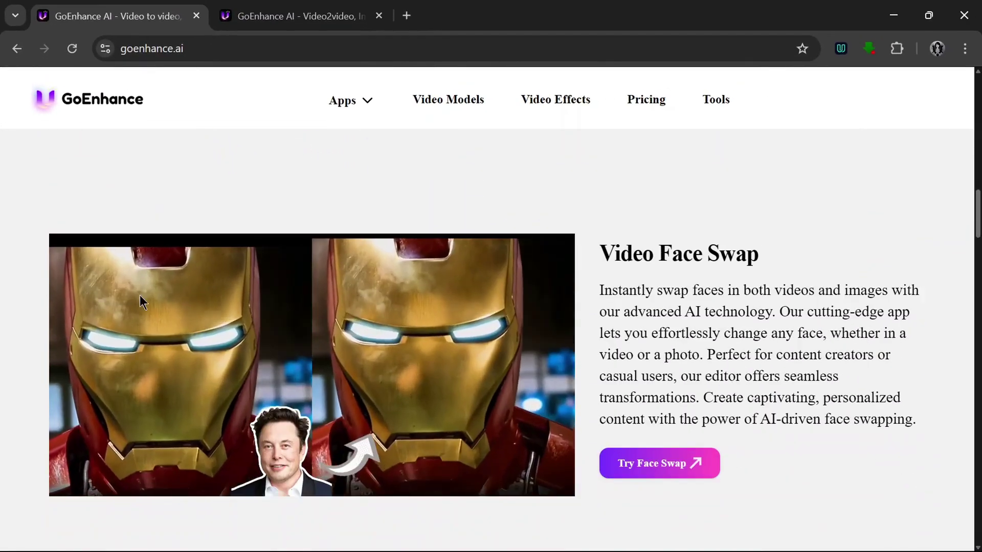
scroll(796, 360, down, 4)
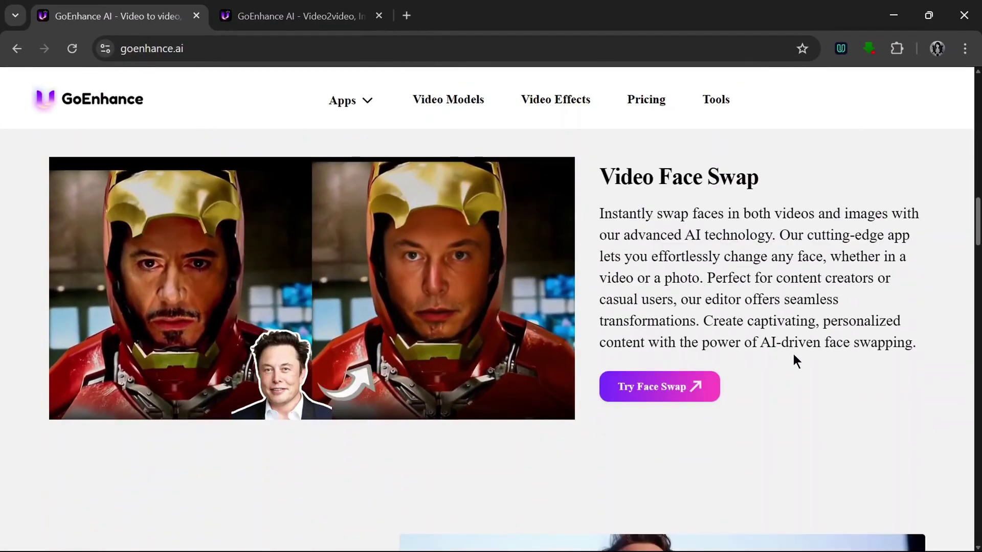
scroll(794, 356, down, 3)
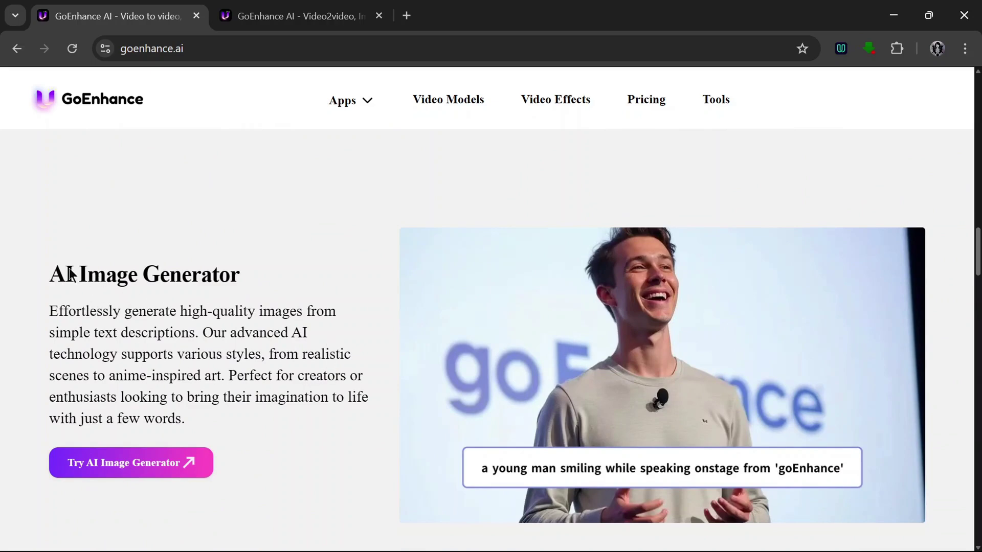
scroll(328, 309, down, 2)
scroll(327, 309, down, 6)
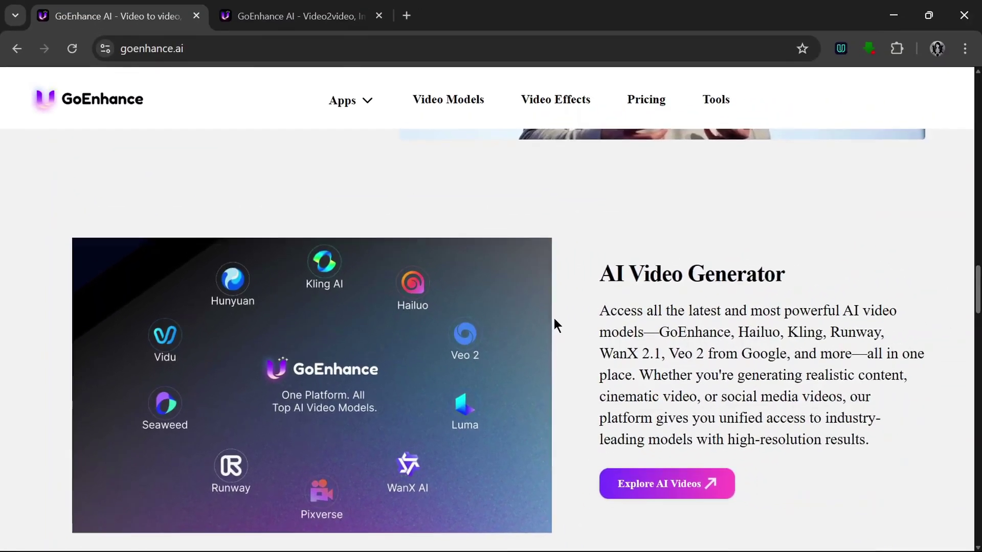
scroll(547, 327, down, 4)
scroll(530, 338, down, 3)
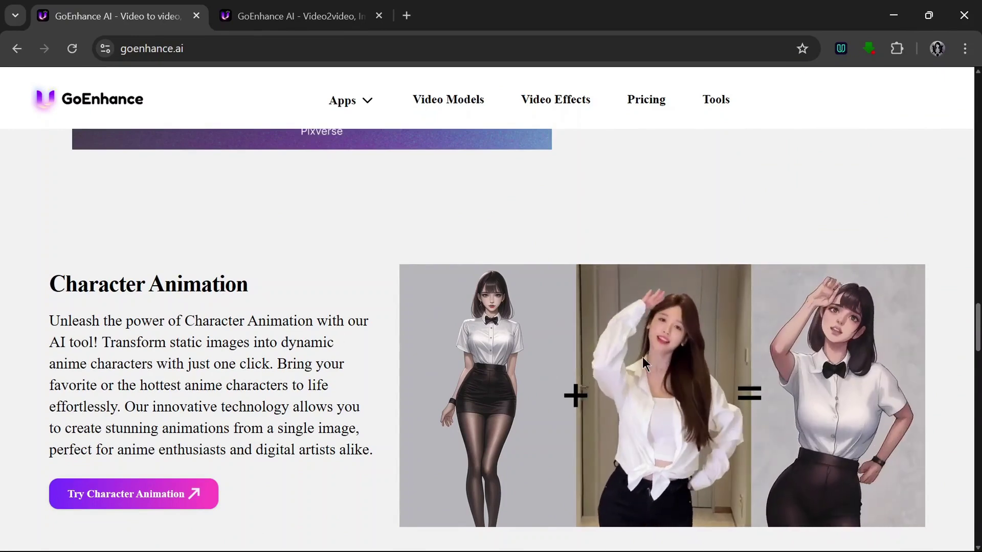
scroll(307, 269, down, 1)
scroll(303, 271, down, 7)
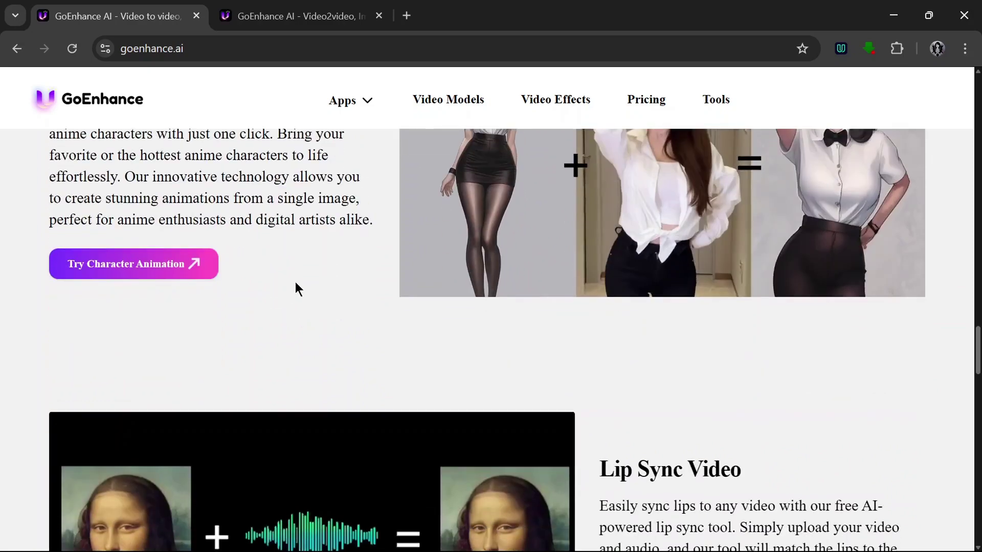
scroll(314, 284, down, 5)
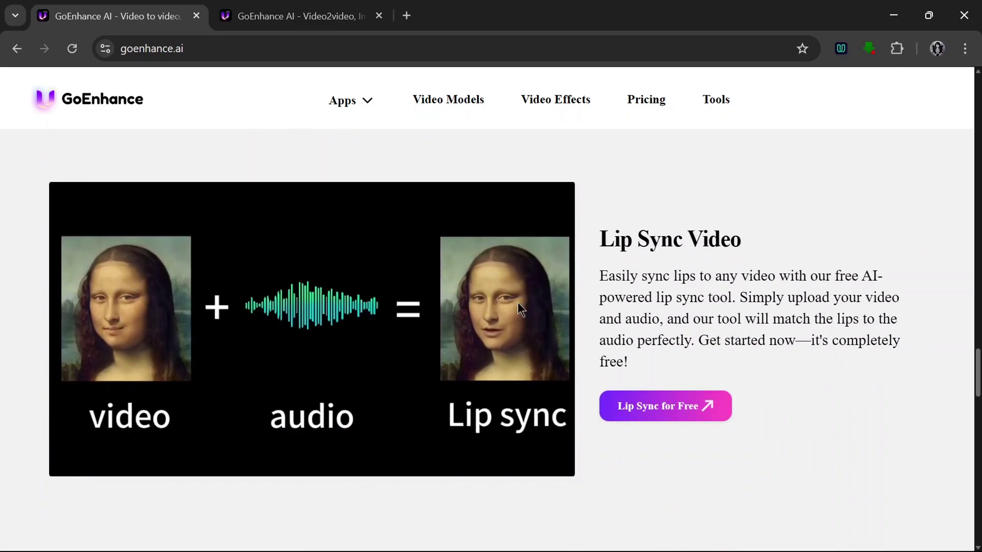
scroll(517, 302, down, 5)
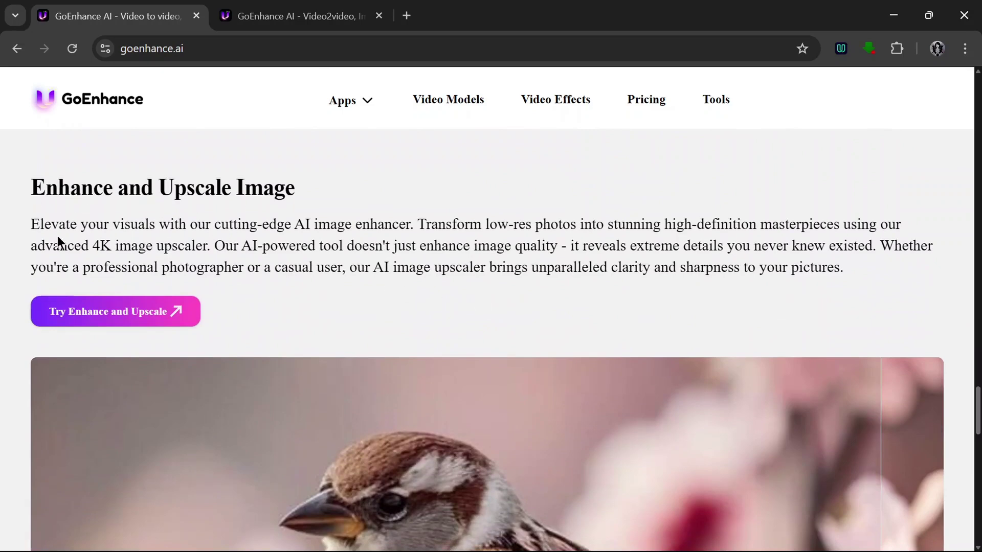
scroll(579, 247, down, 2)
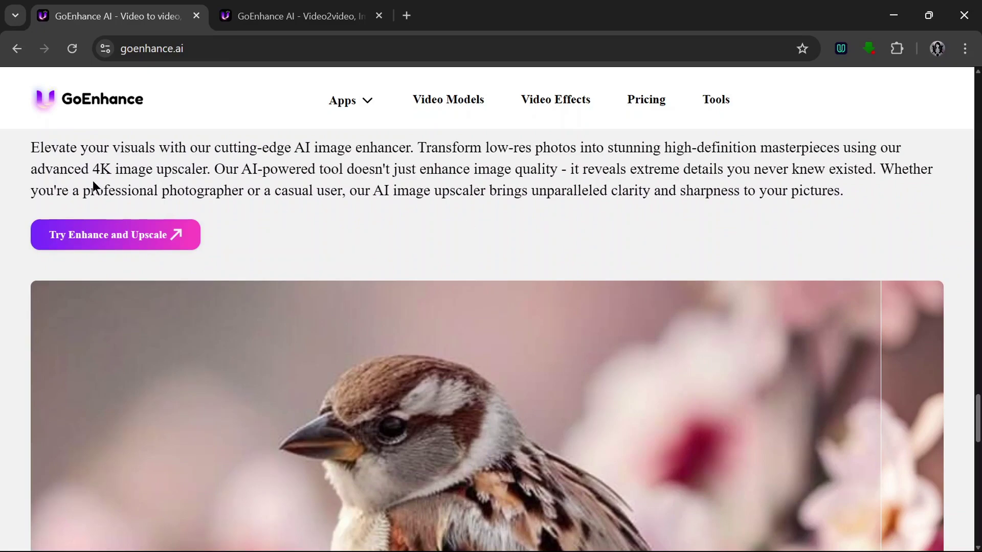
scroll(440, 228, down, 5)
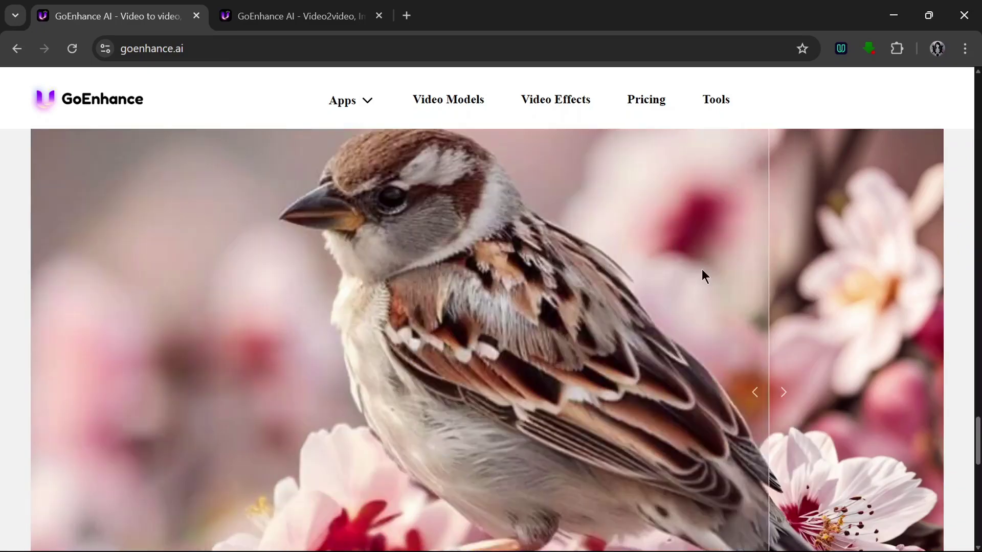
scroll(17, 279, down, 10)
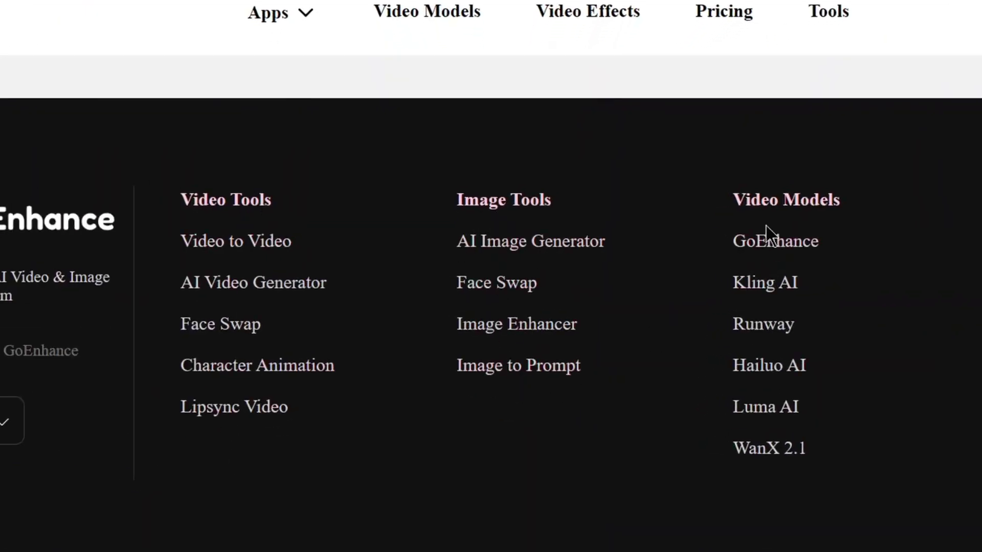
scroll(831, 281, up, 10)
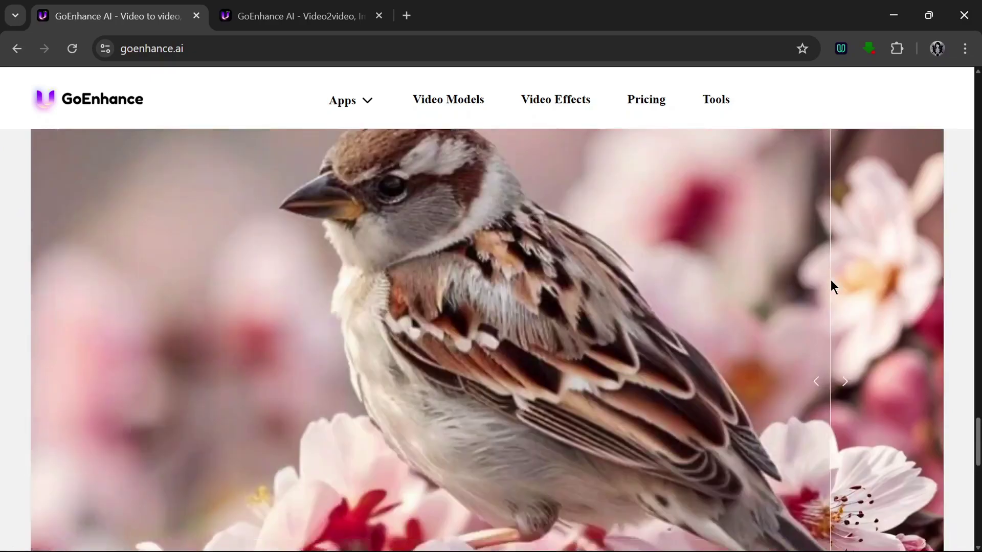
scroll(830, 280, up, 15)
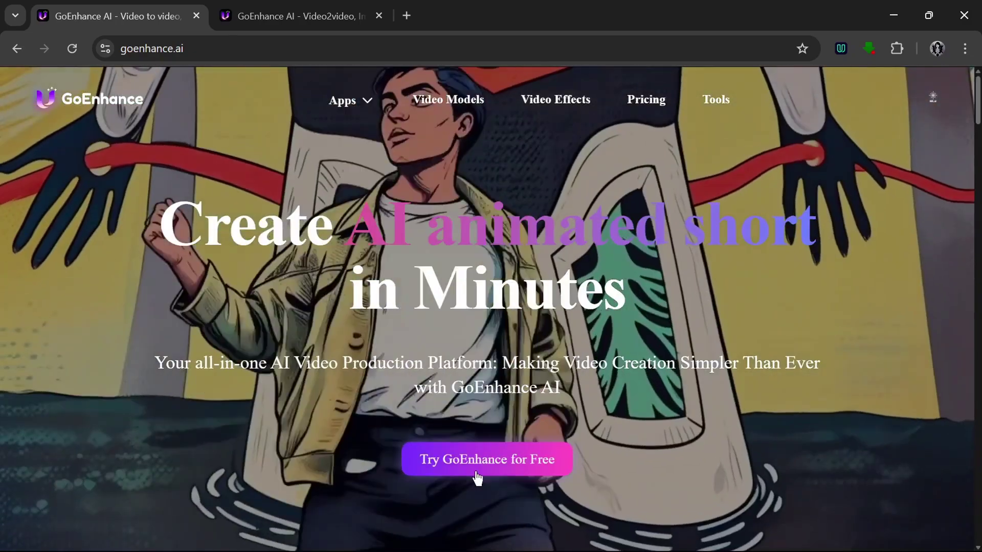
Enter the GoEnhance dashboard and go to Image Tools > AI Image Generator
click(501, 463)
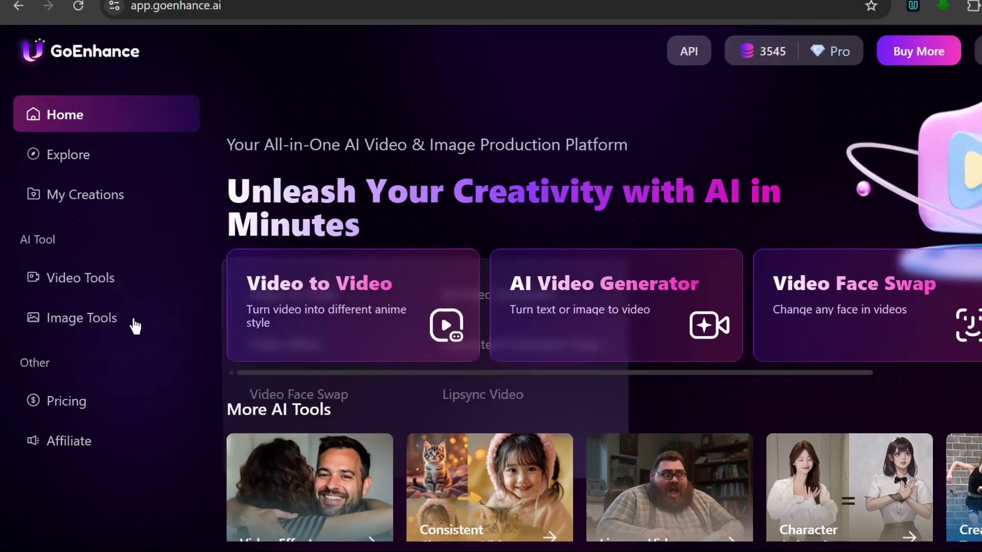
mouse_move(110, 343)
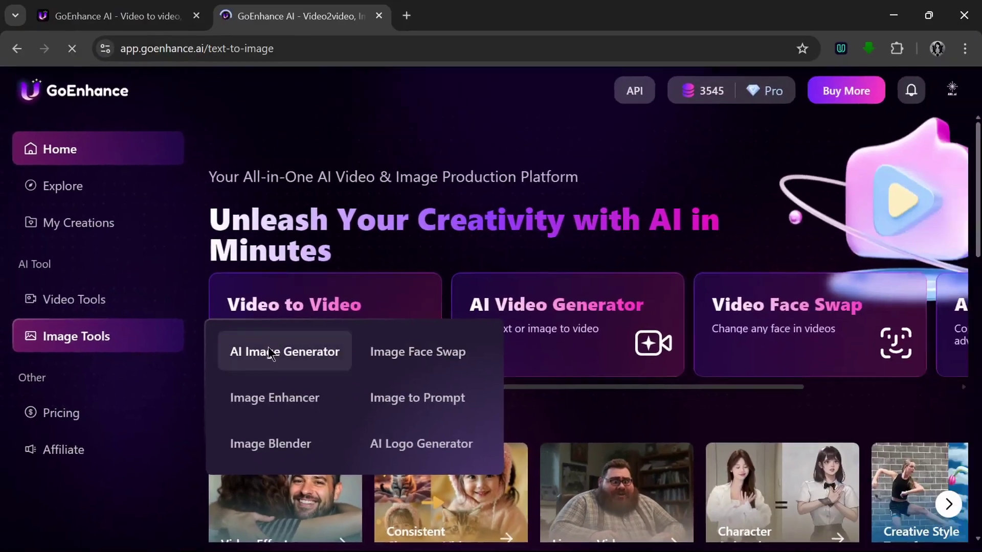
click(431, 239)
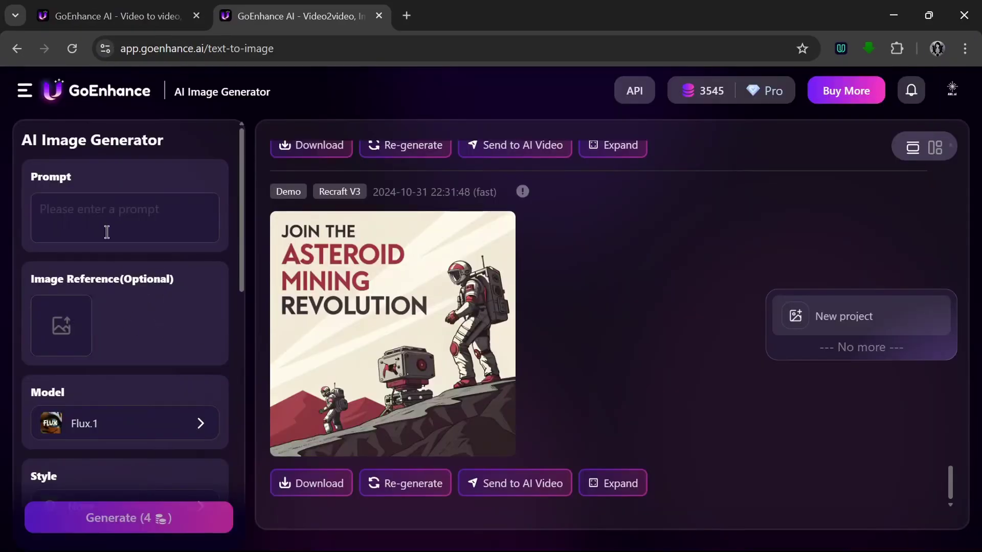
Enter the image prompt 'A gentleman dog drinking coffee at a restaurant'
click(176, 231)
text(A gentlema)
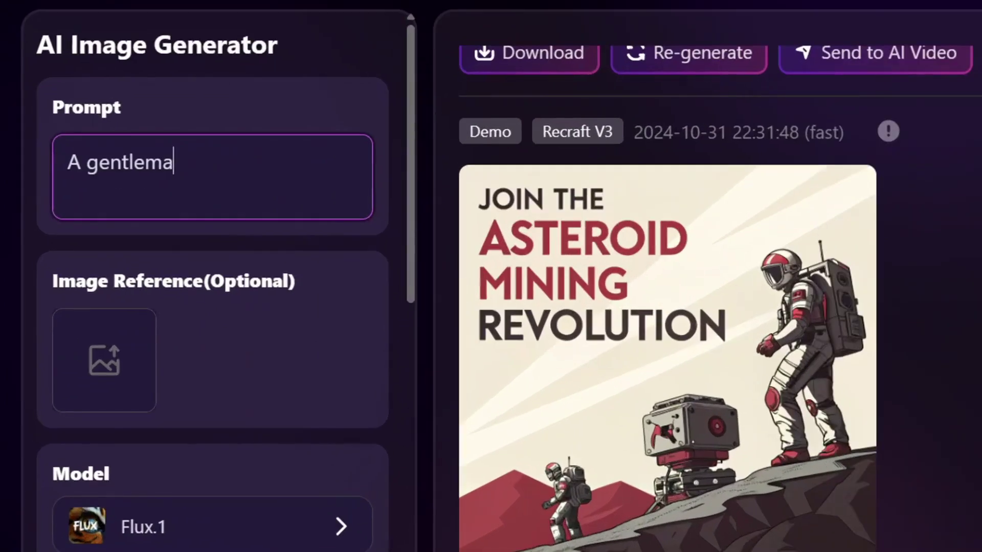
text(n dog drinking coffee at a )
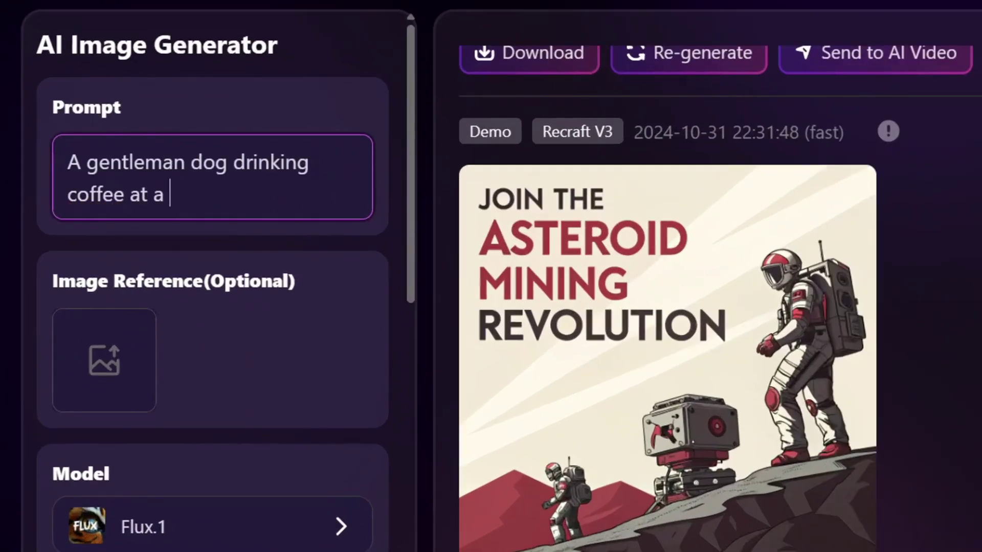
text(restaurant)
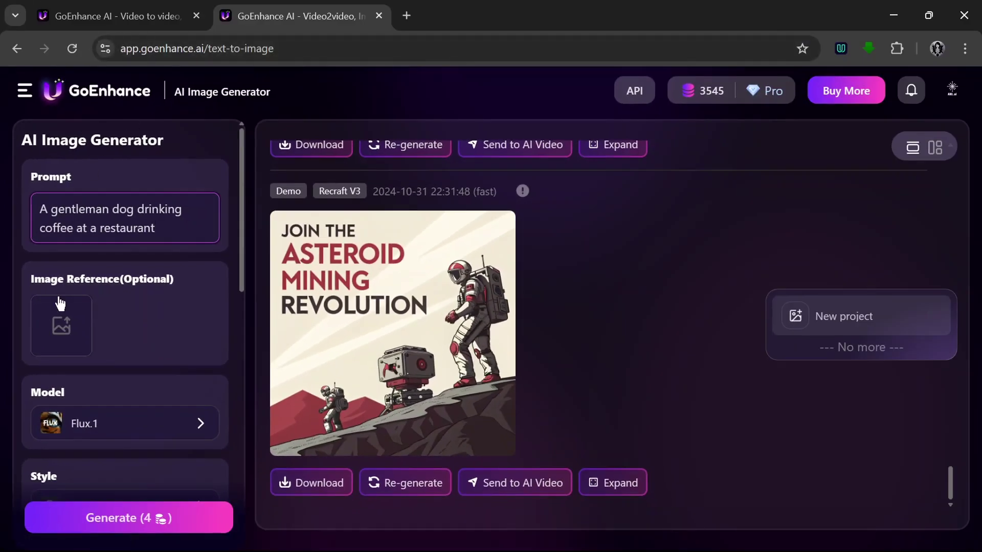
scroll(154, 281, down, 3)
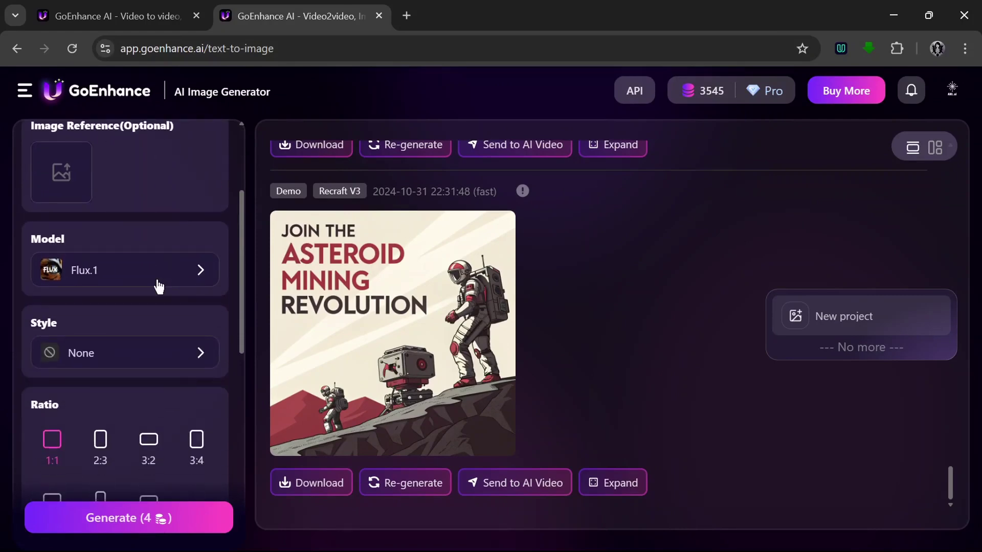
Select Flux 1.1 Pro ultra as the image model
click(133, 276)
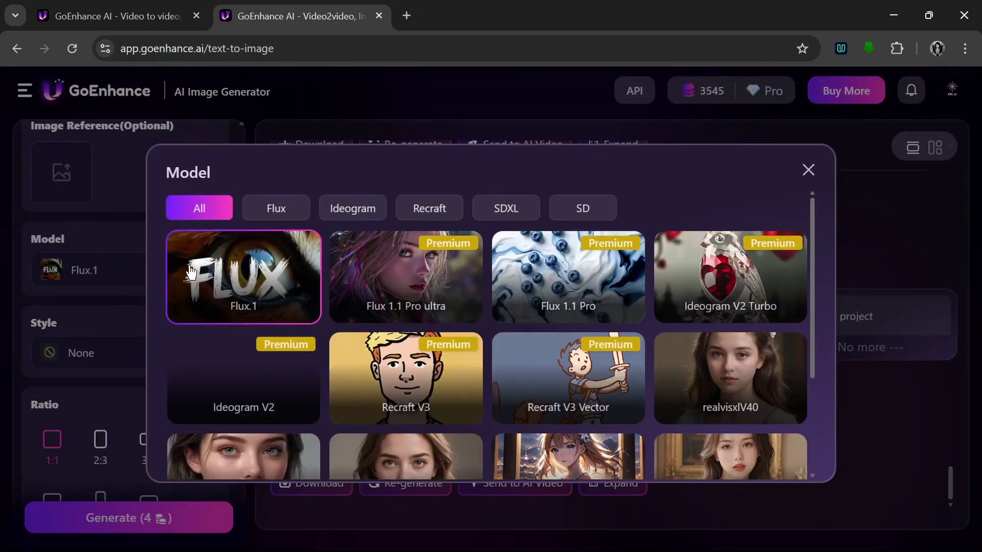
scroll(580, 267, down, 5)
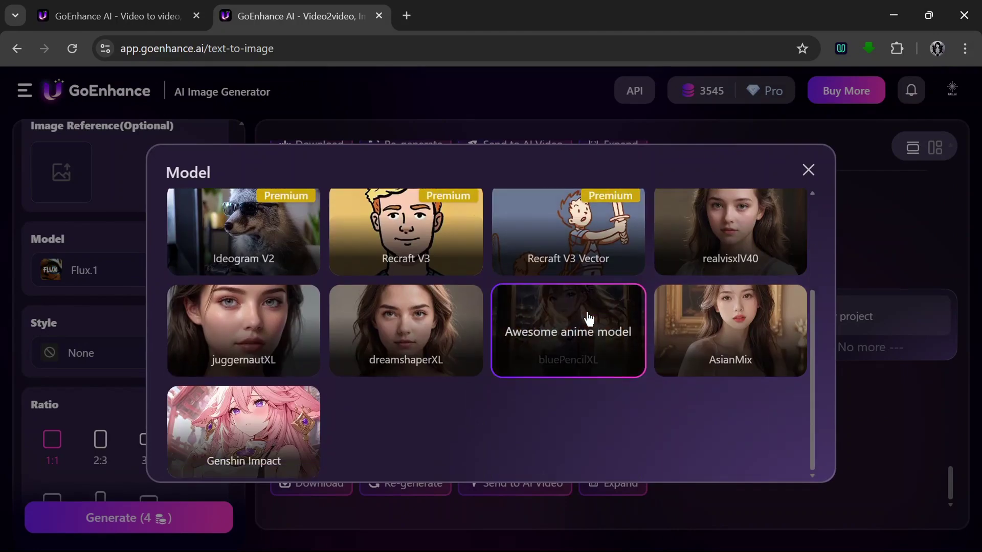
scroll(462, 320, up, 5)
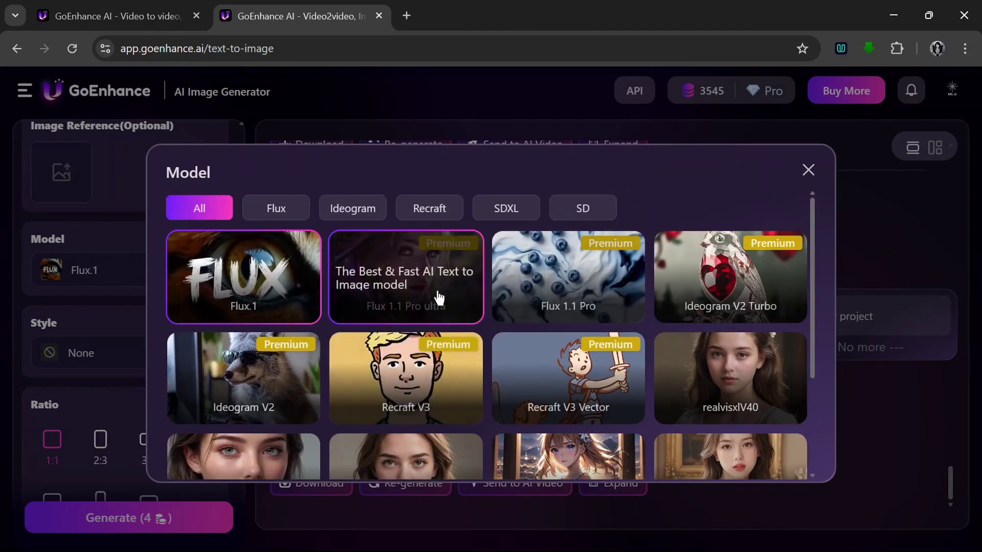
click(429, 298)
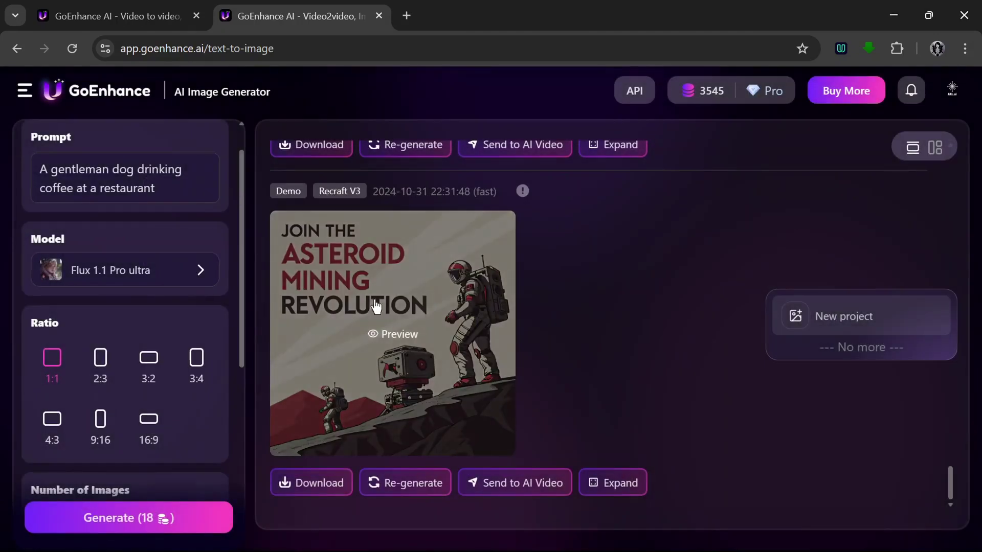
Briefly expand Advanced Setting to see the negative prompt, then collapse it, keeping the 16:9 ratio
scroll(149, 285, down, 3)
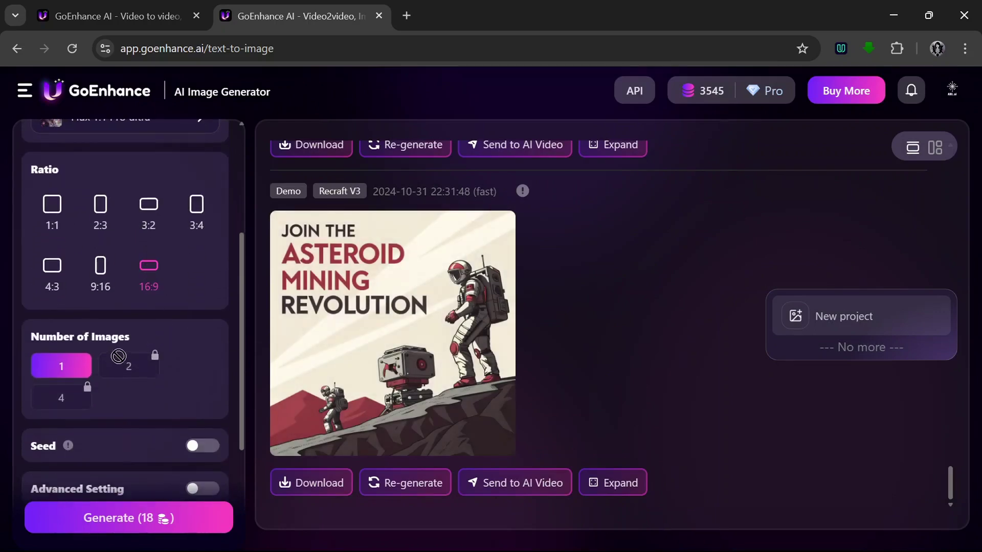
scroll(129, 369, down, 2)
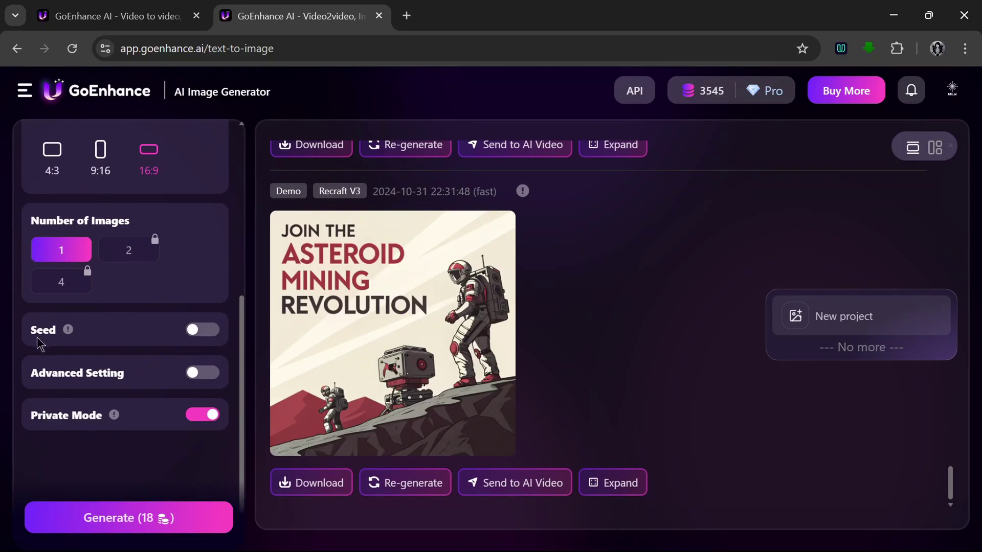
mouse_move(74, 339)
click(204, 374)
click(205, 375)
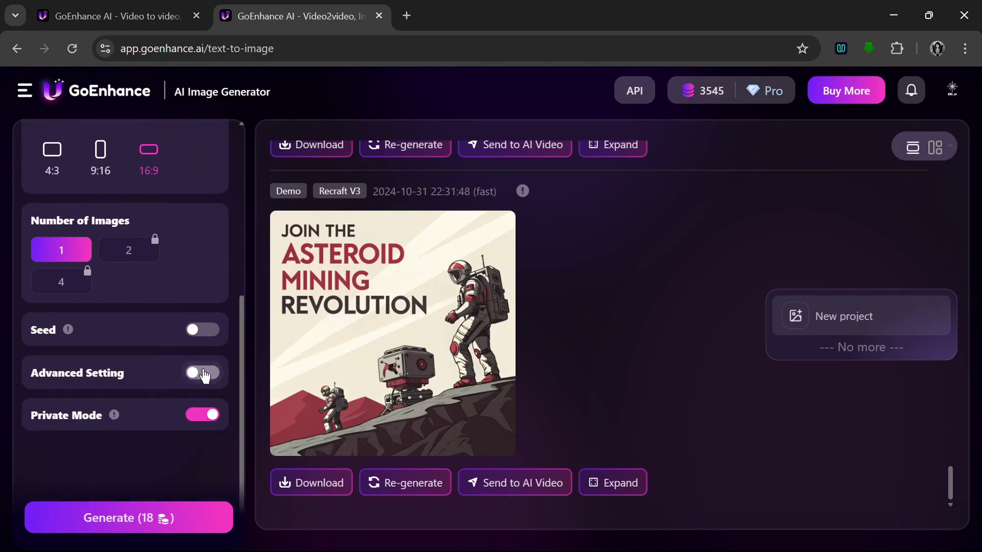
mouse_move(114, 427)
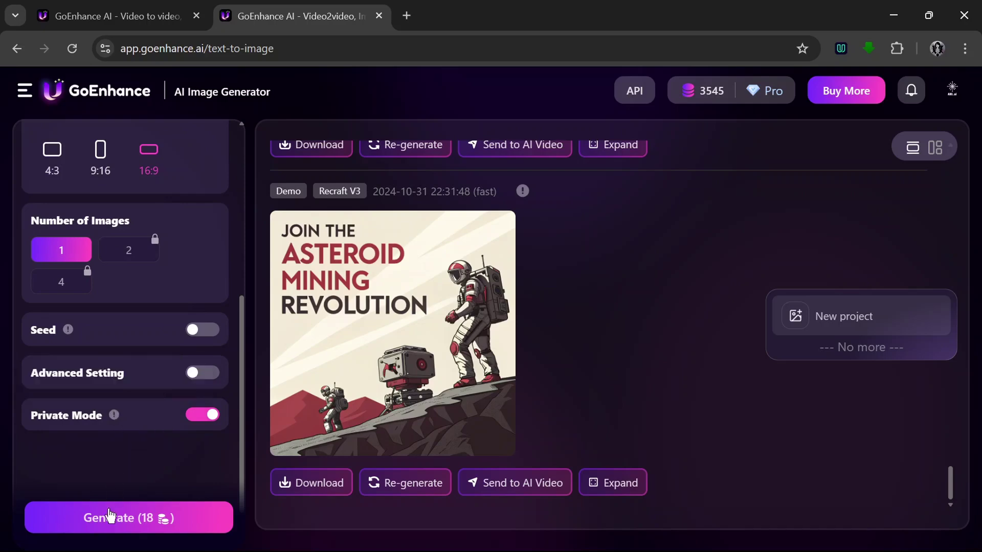
Generate the gentleman dog image and preview it at full size
click(110, 532)
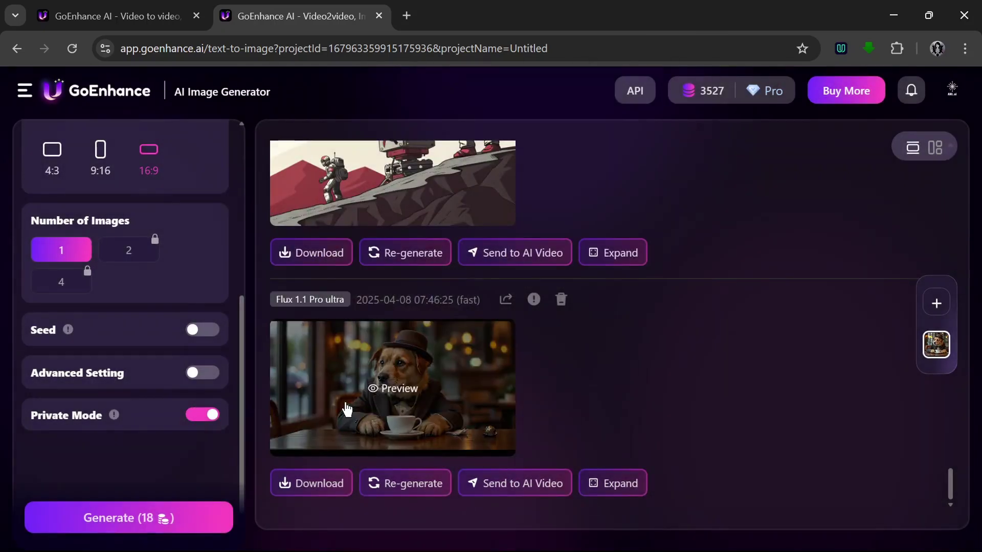
click(344, 404)
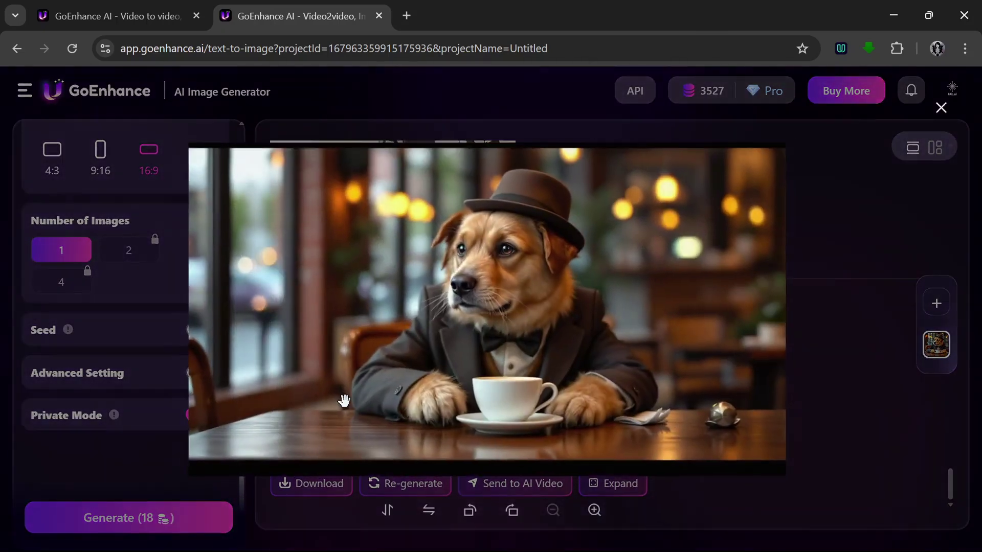
scroll(457, 317, up, 2)
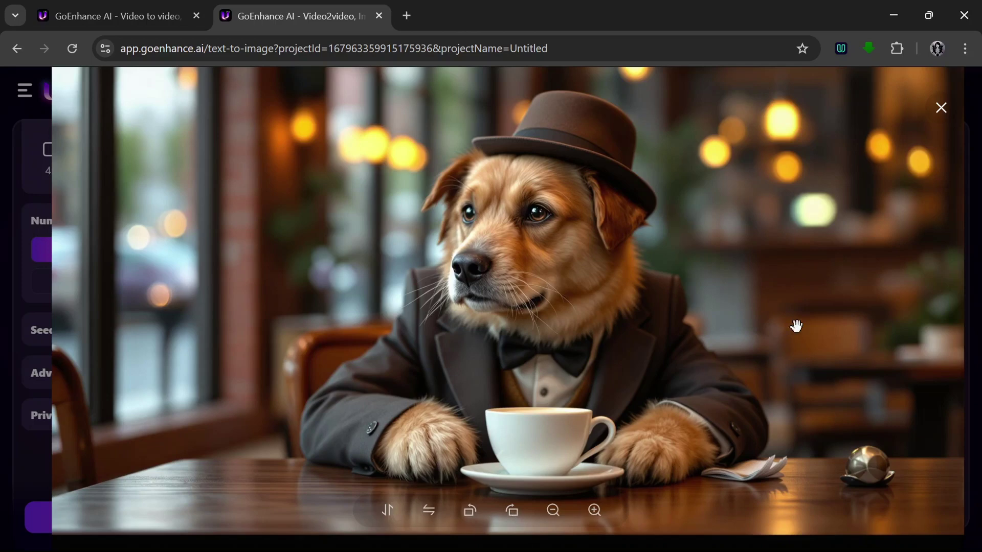
click(944, 119)
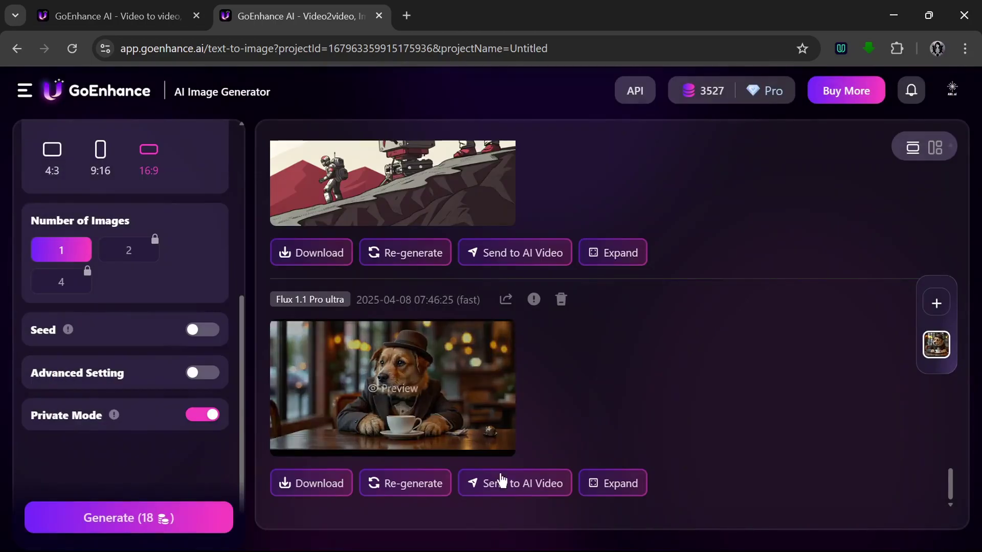
Download the dog image as a JPG and generate an expanded version, then preview it
click(313, 486)
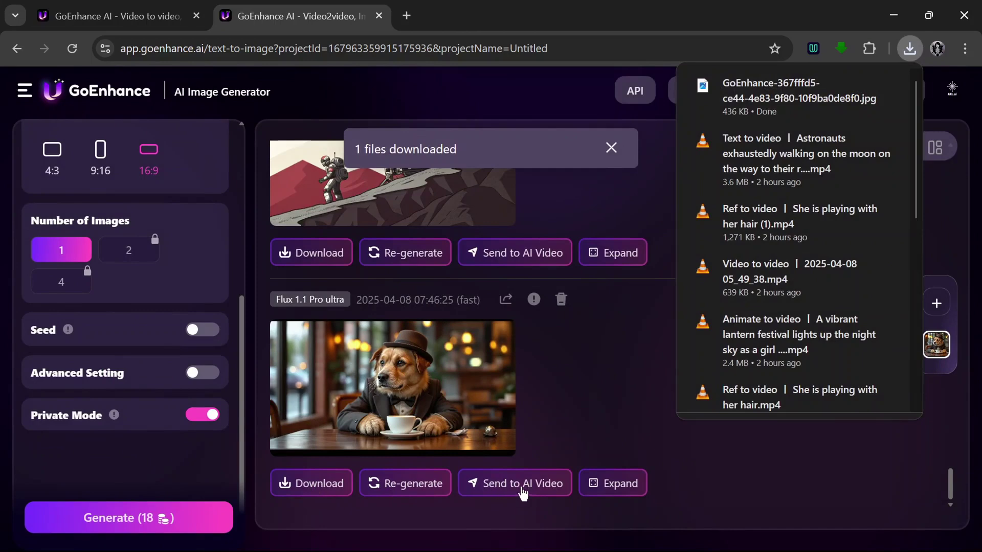
click(613, 485)
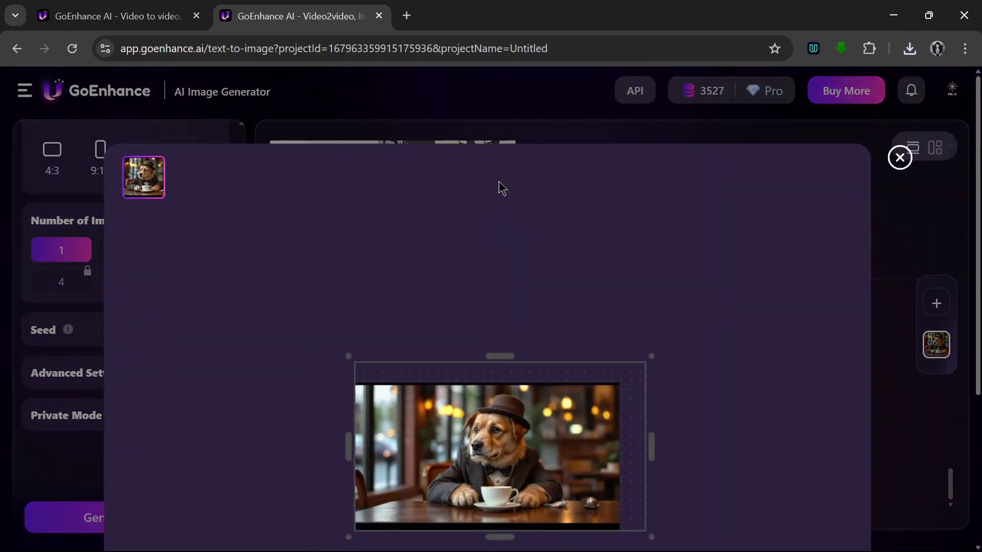
scroll(697, 466, down, 4)
click(664, 517)
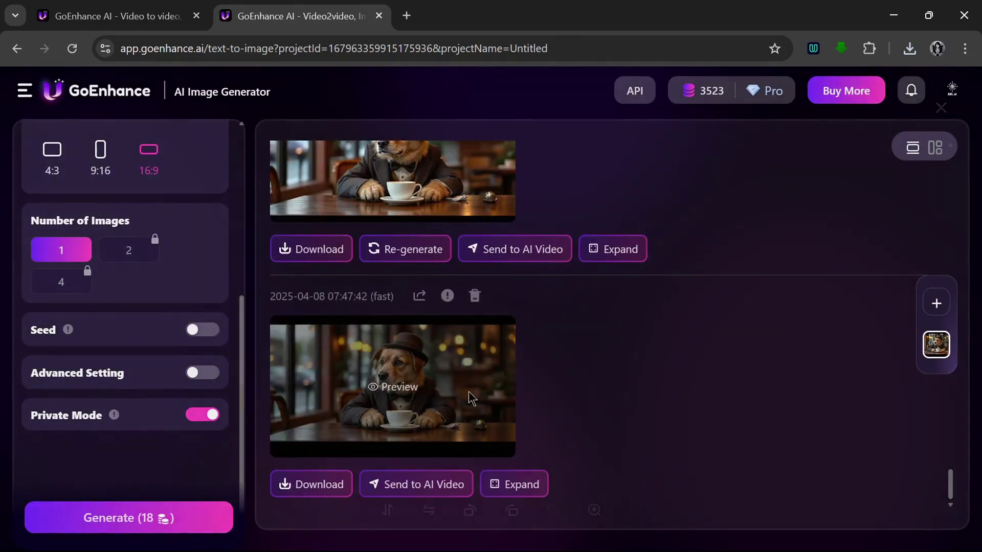
click(469, 392)
click(823, 363)
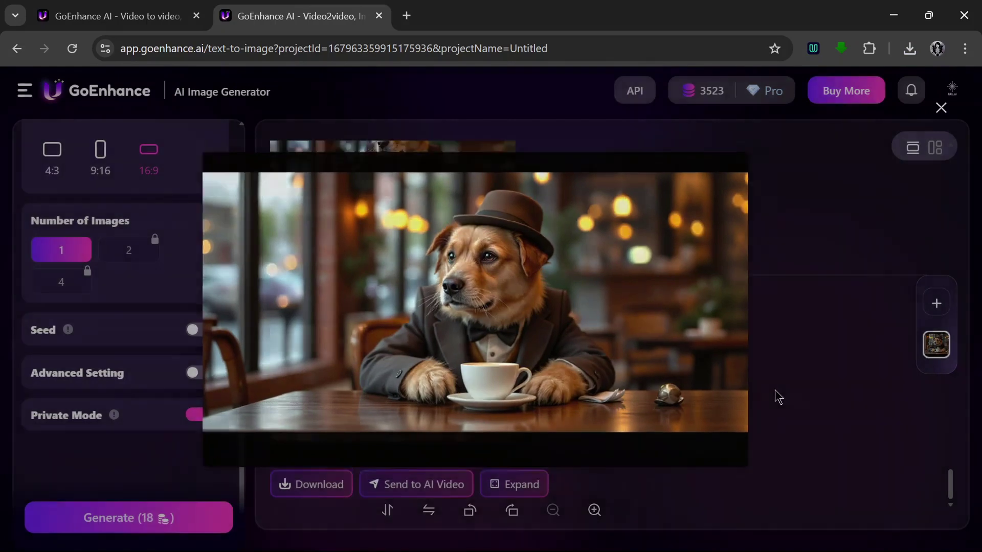
scroll(176, 361, up, 5)
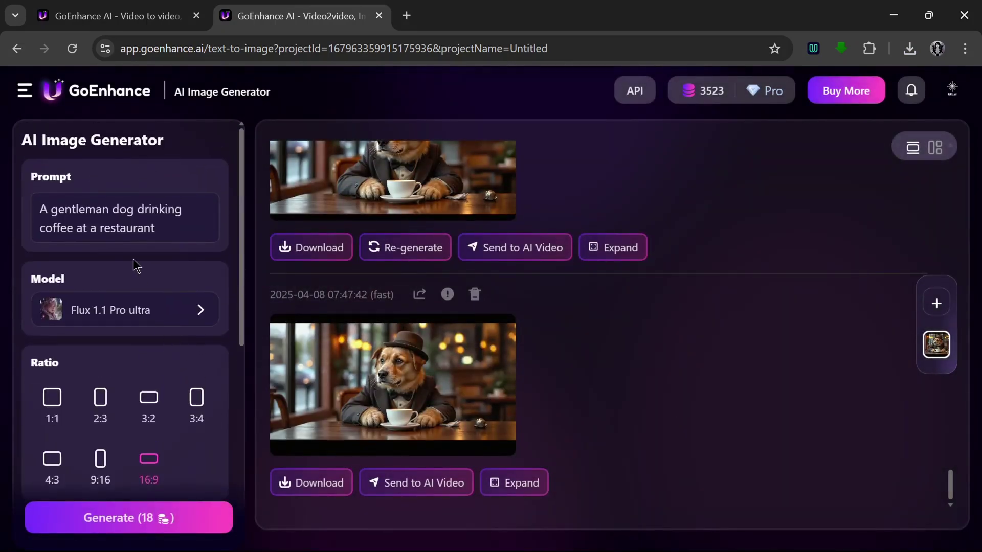
Regenerate with Flux 1.1 Pro and preview the bow-tied dog holding a 'Dost' mug
click(160, 313)
click(524, 317)
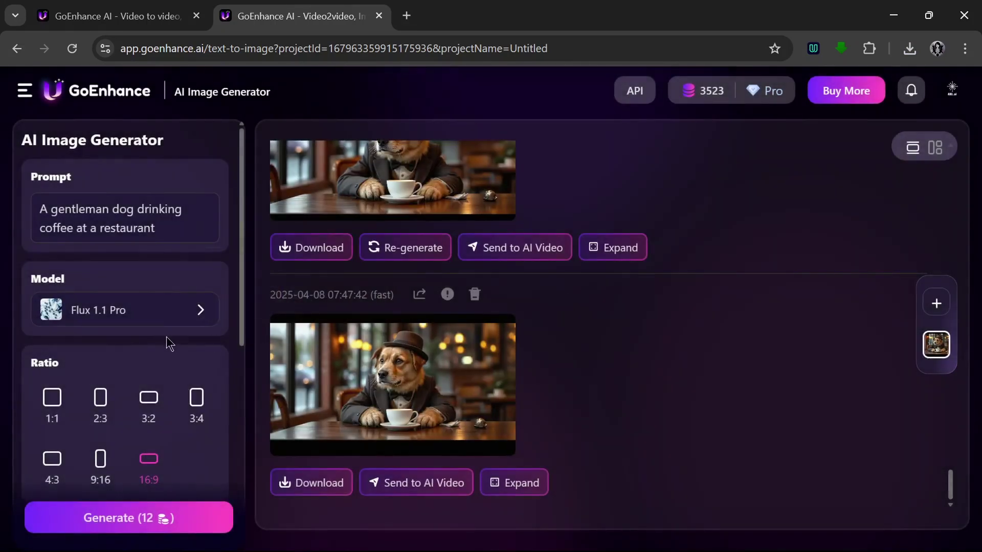
scroll(156, 449, down, 5)
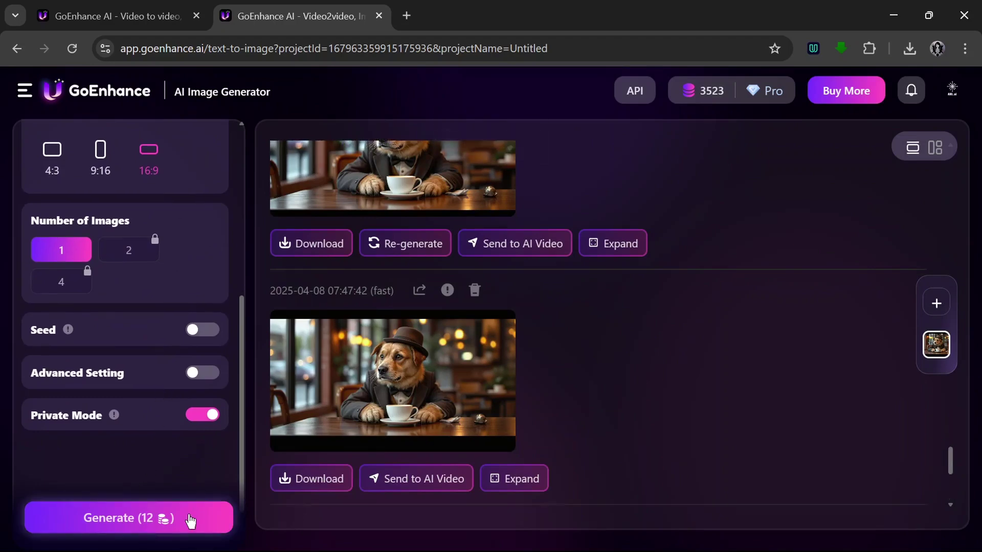
click(191, 521)
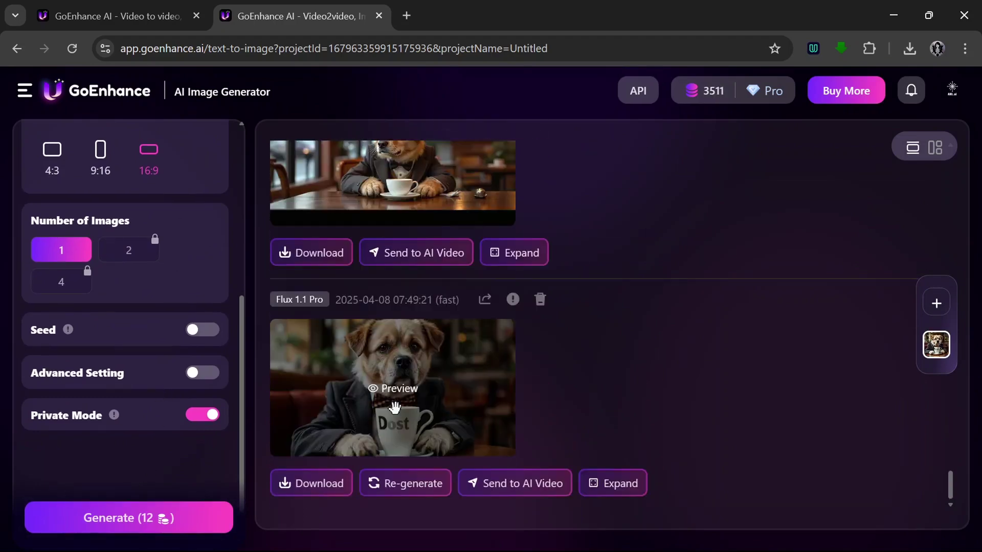
click(395, 407)
scroll(529, 336, up, 2)
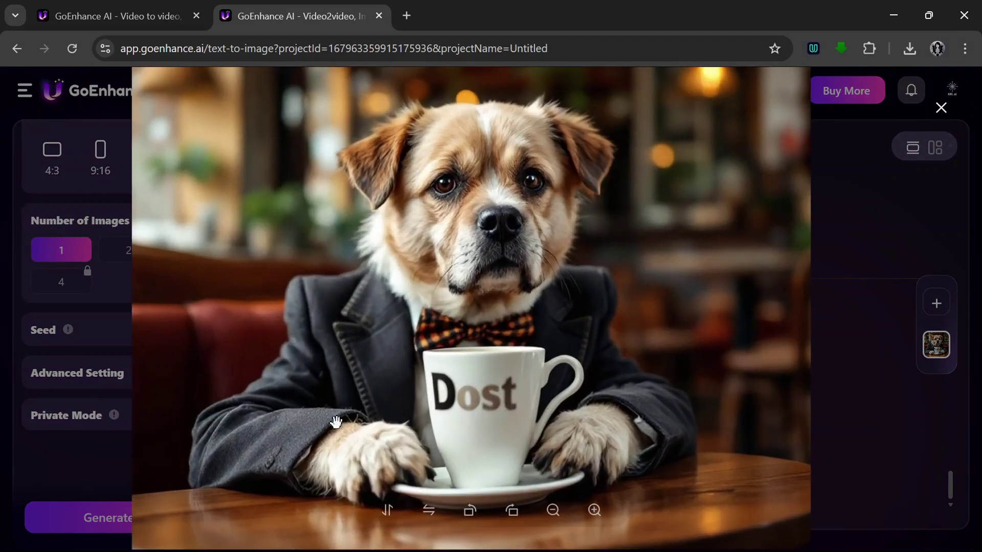
key(Escape)
scroll(598, 372, up, 8)
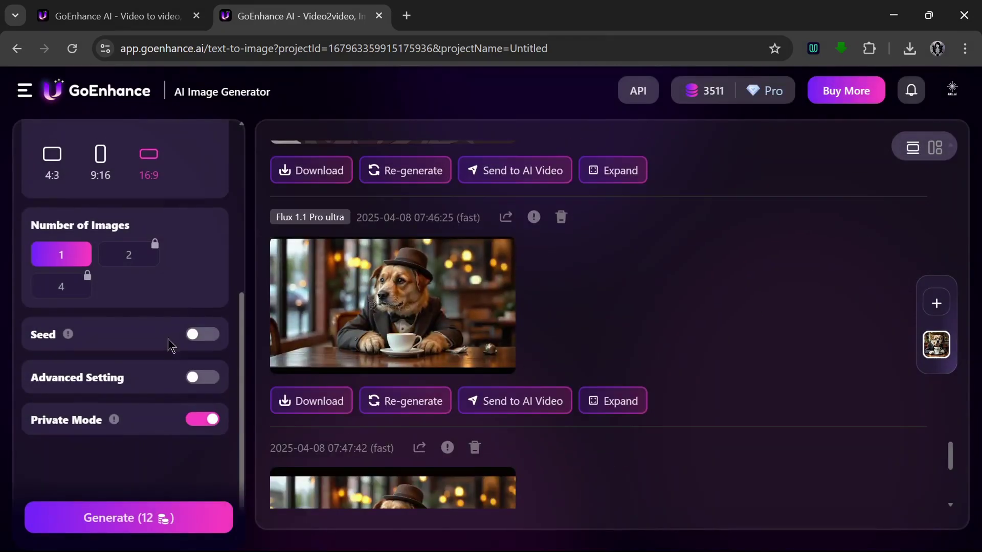
scroll(170, 330, up, 5)
Replace the prompt with 'An attractive pink haired girl sitting at her desk in her room'
drag(164, 231, 25, 200)
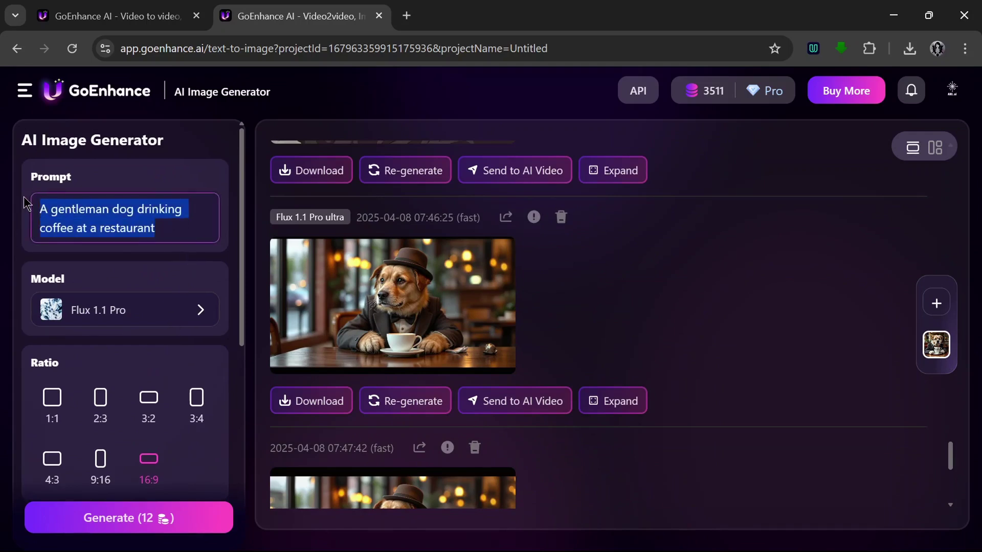
text(An attractive pink haired girl sitting t)
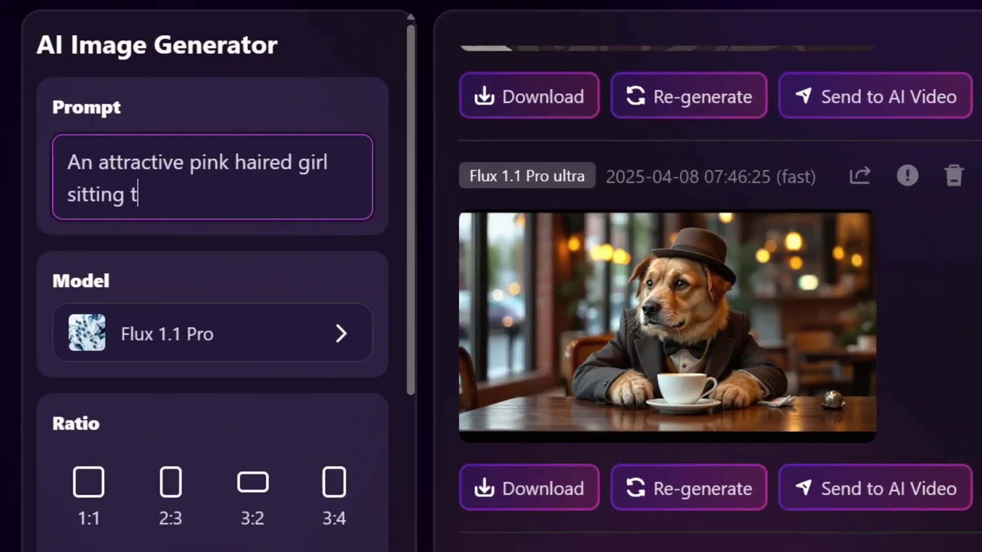
key(BackSpace)
text(at her desk in her room)
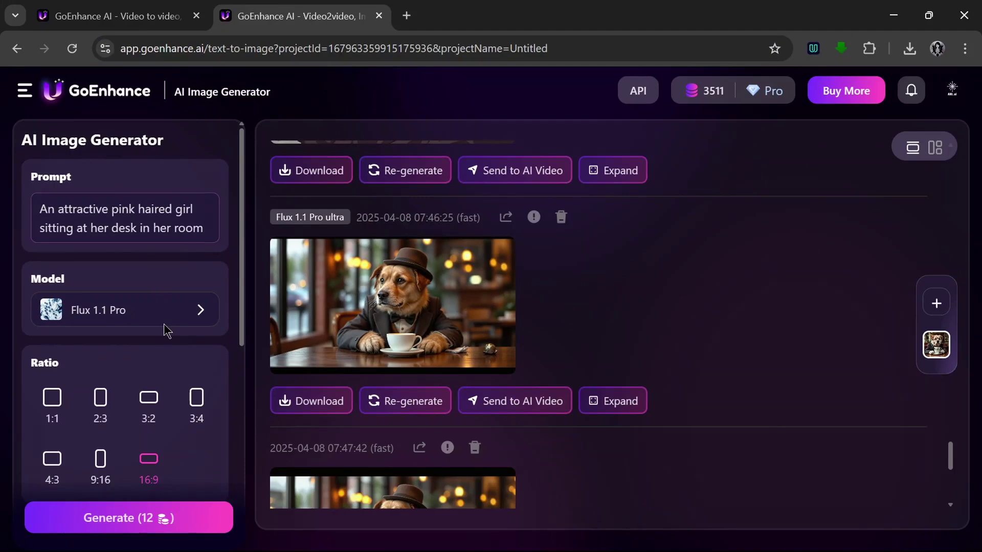
Generate the pink-haired girl image with Flux 1.1 Pro ultra and preview it
click(165, 325)
click(397, 246)
scroll(148, 265, down, 5)
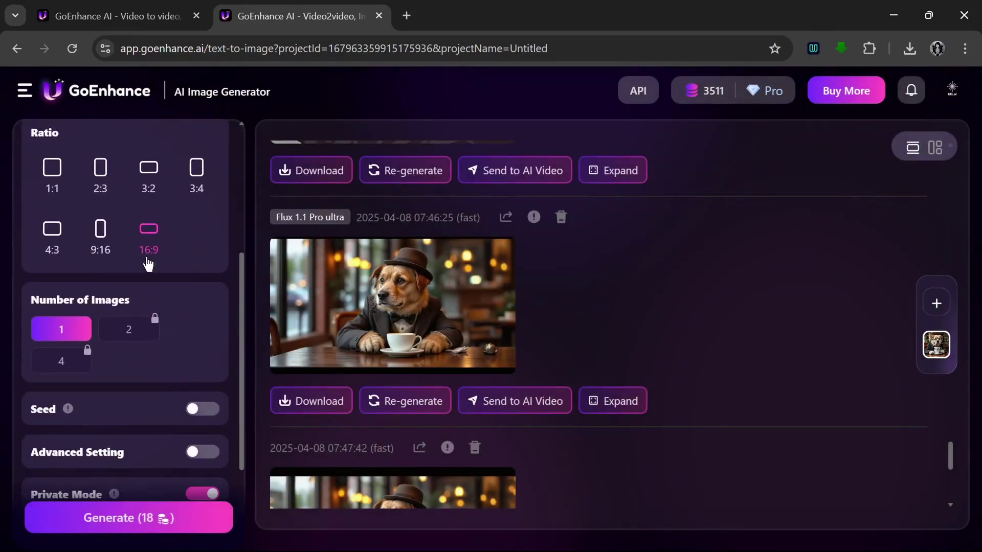
scroll(138, 346, down, 2)
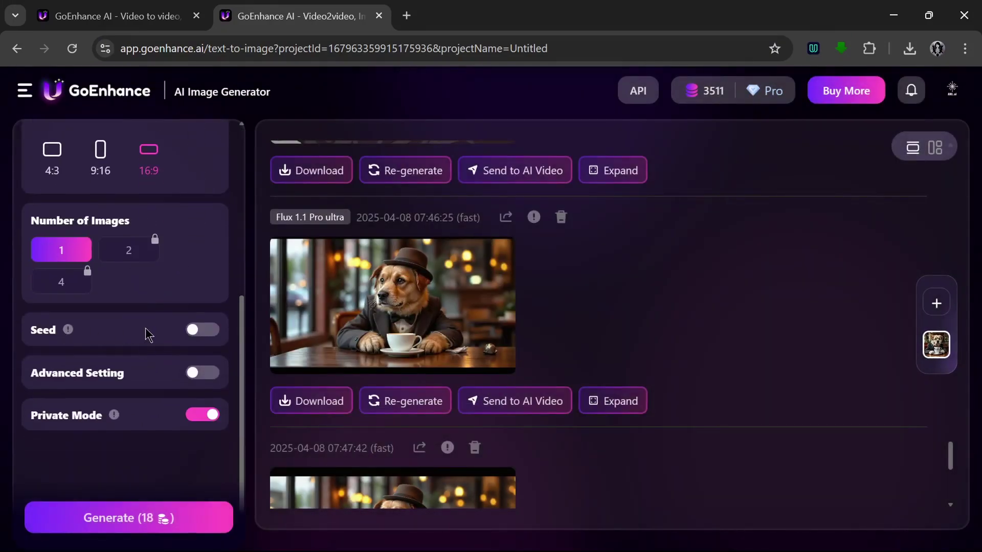
click(151, 529)
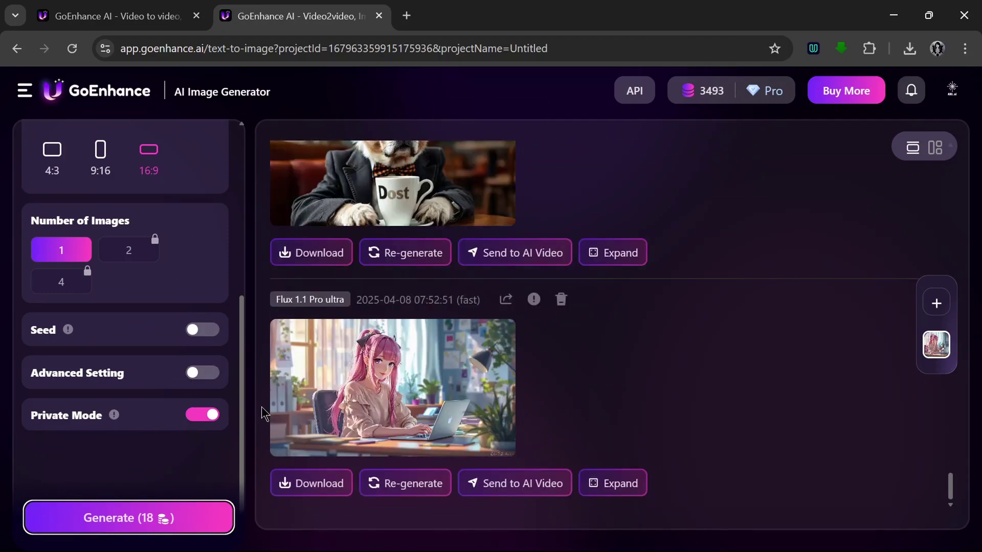
click(419, 397)
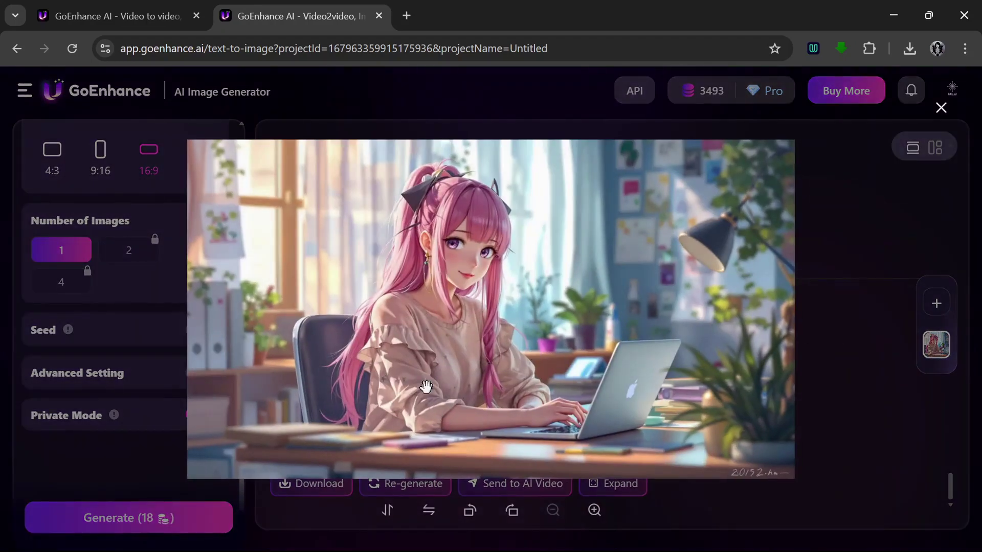
click(941, 108)
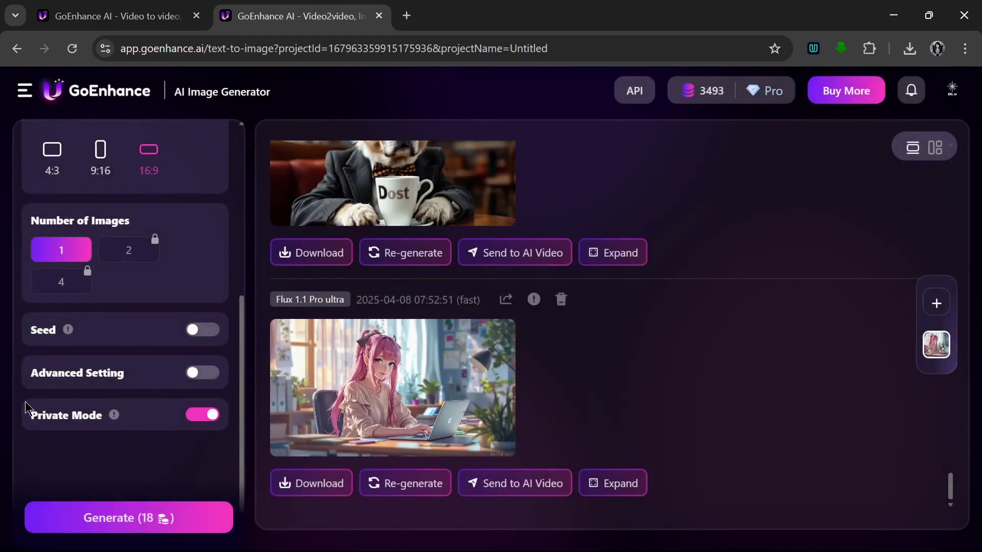
Prefix the prompt with 'a realistic image of', regenerate, preview, and download the new image
scroll(116, 386, up, 5)
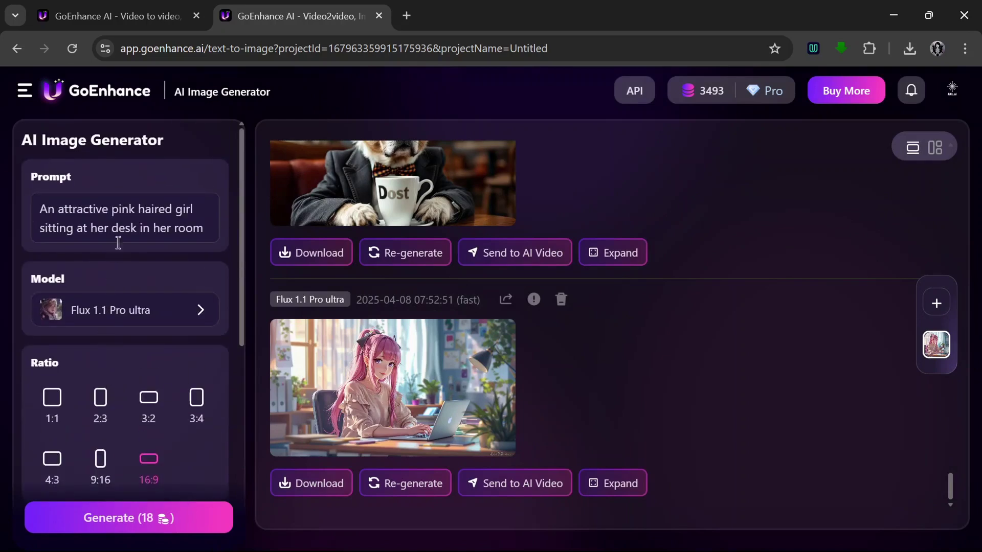
text(a realistic image of An)
scroll(154, 384, down, 4)
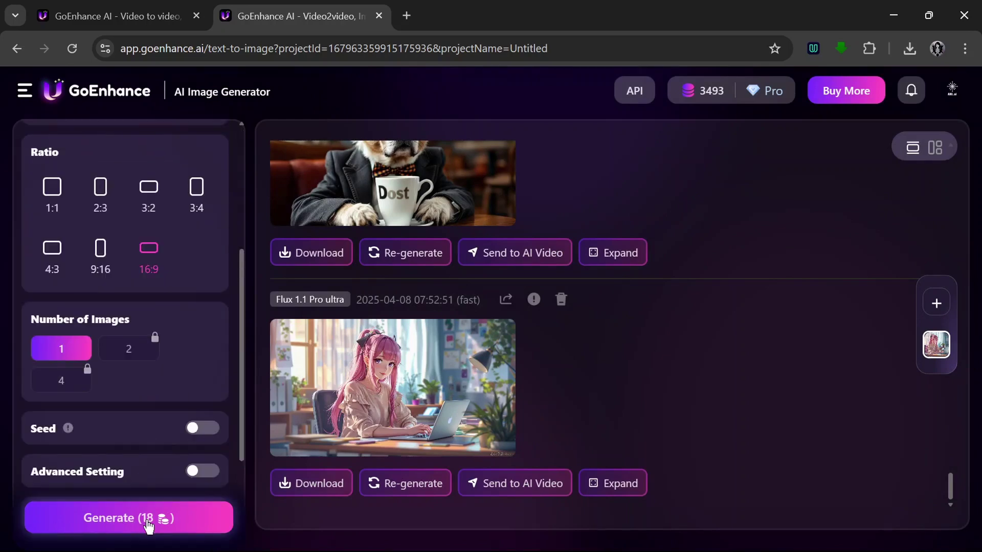
click(148, 522)
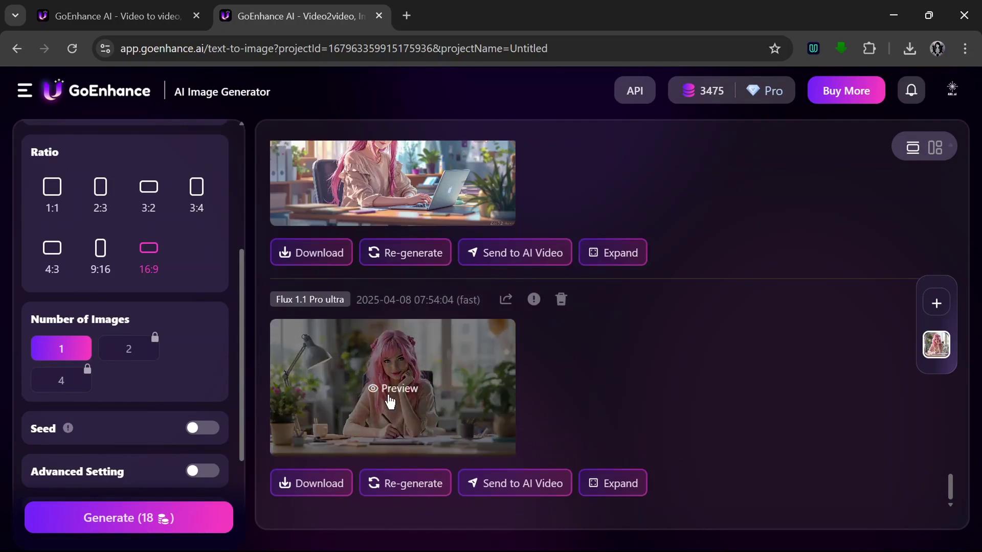
click(390, 402)
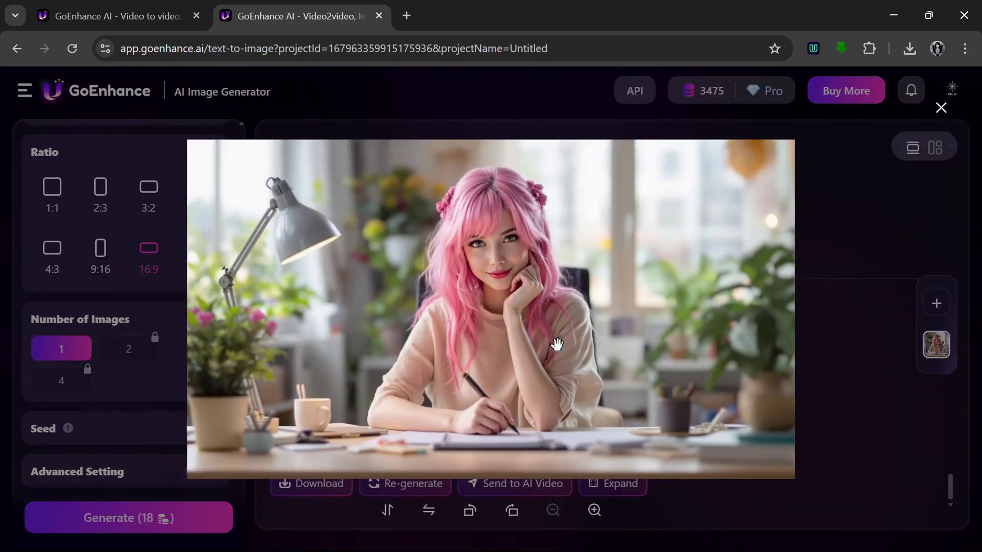
scroll(563, 302, up, 2)
scroll(502, 328, down, 2)
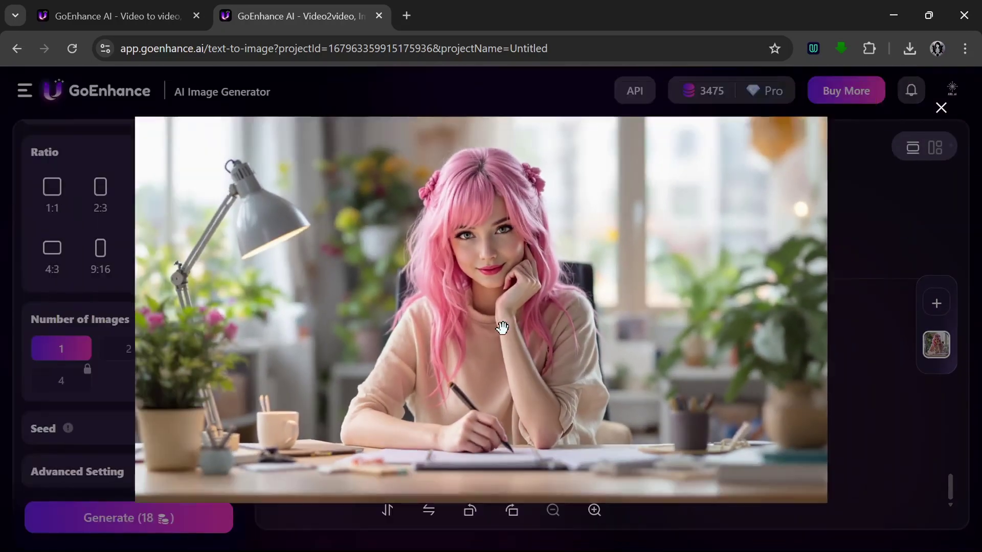
click(941, 109)
click(313, 485)
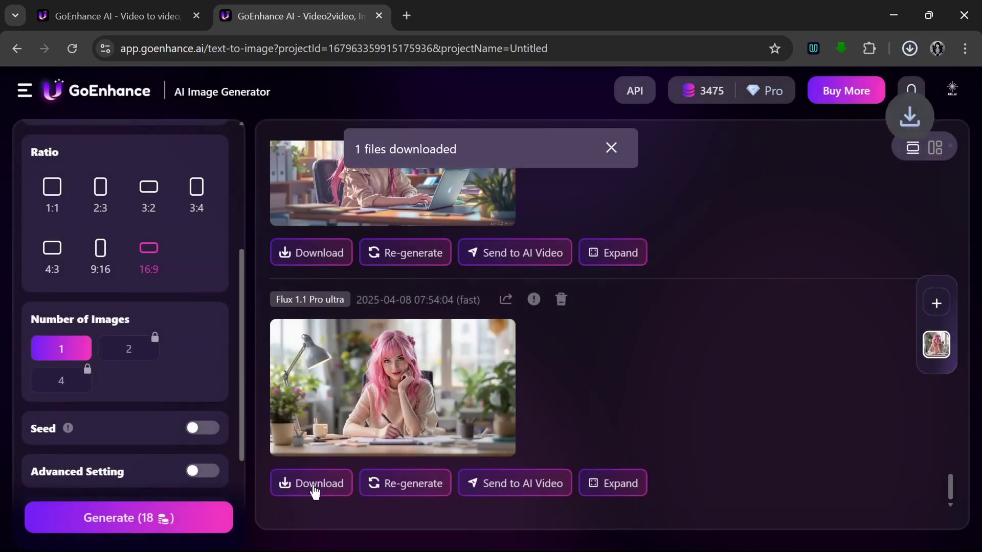
mouse_move(24, 92)
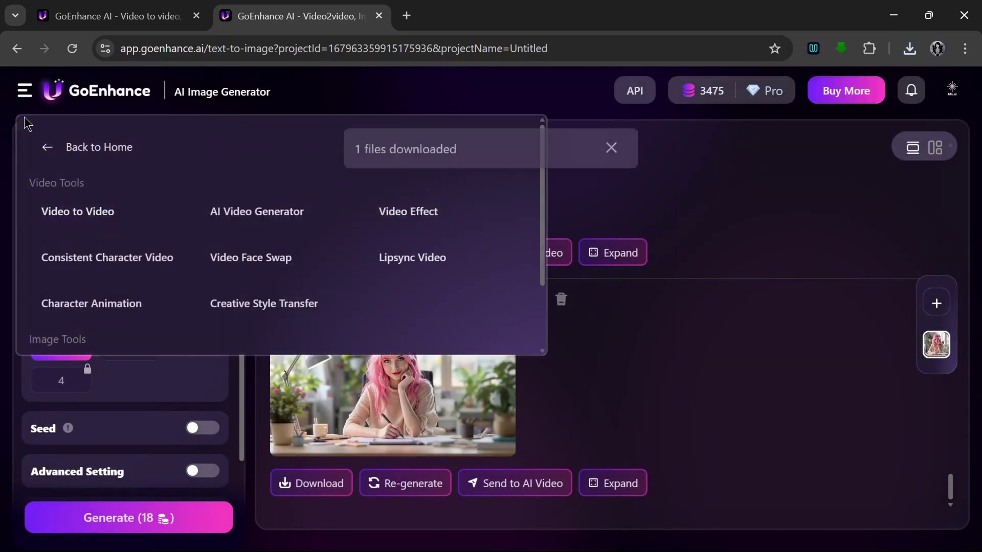
From the home page, open Video Tools > AI Video Generator in Image to Video mode
click(73, 155)
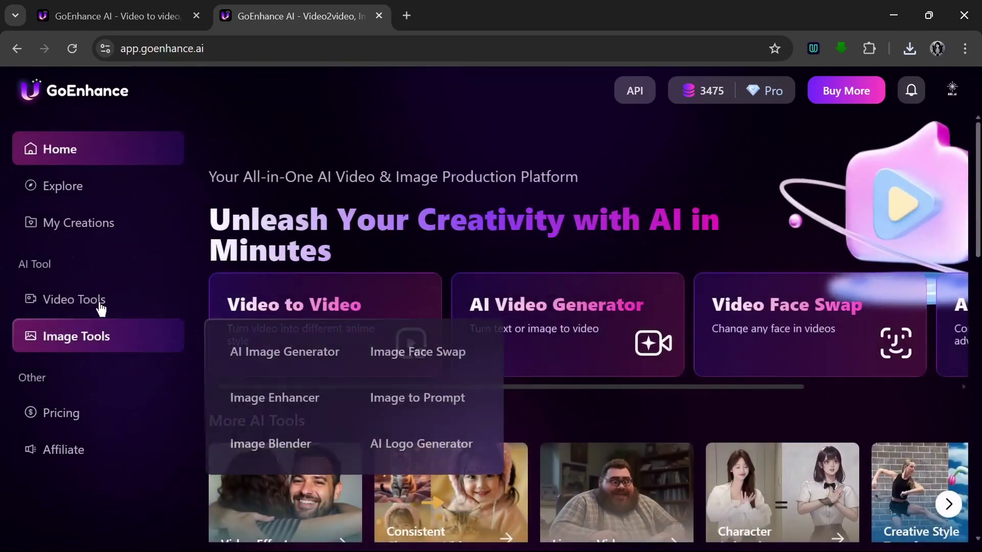
mouse_move(101, 302)
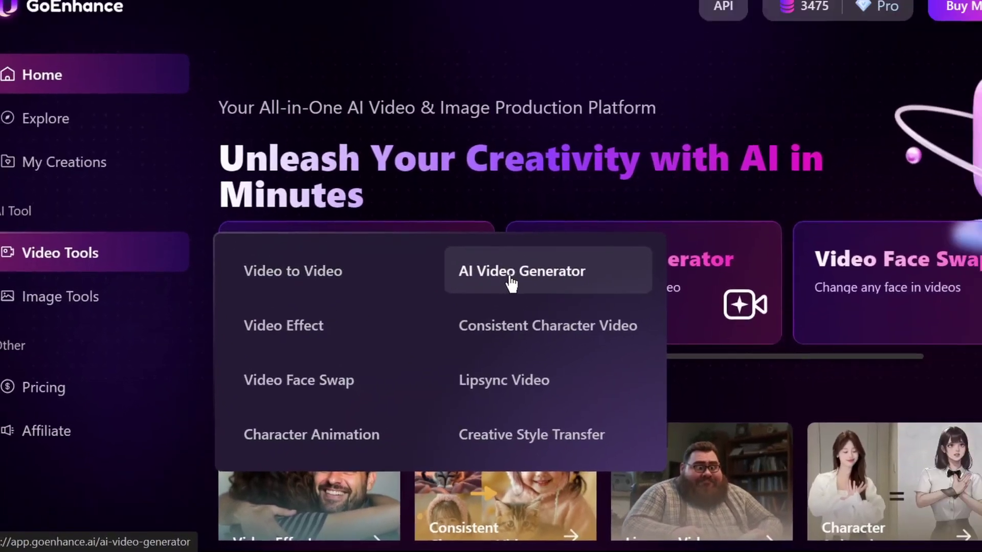
click(510, 278)
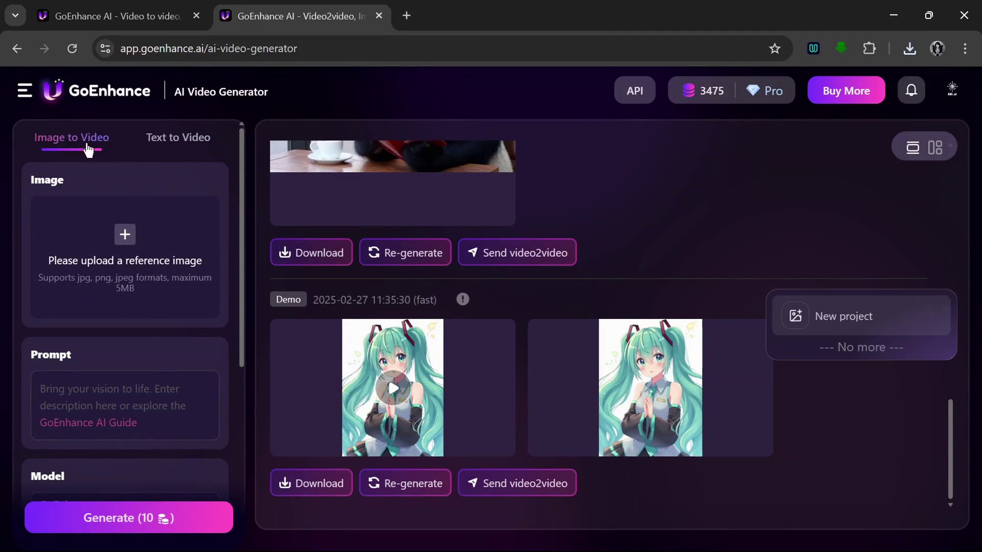
click(184, 145)
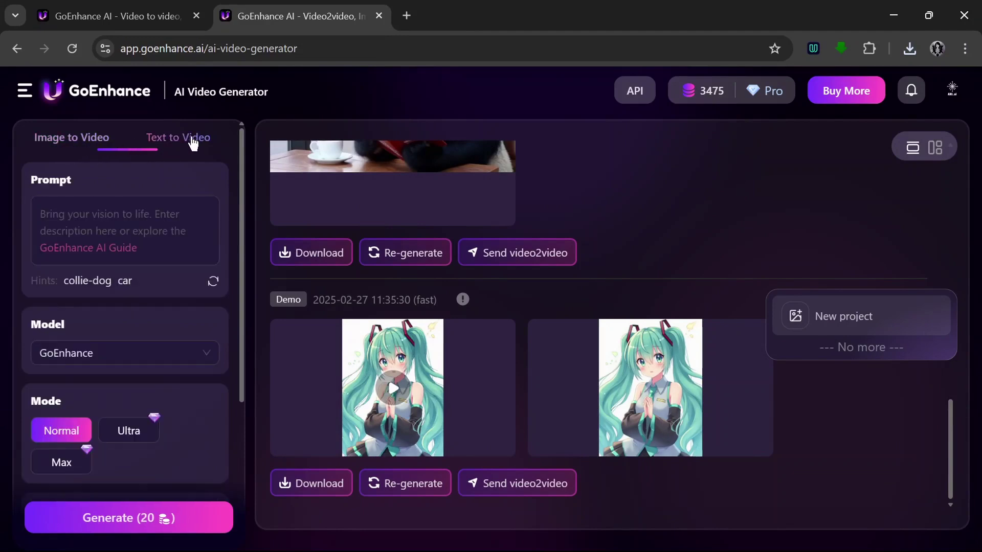
click(89, 145)
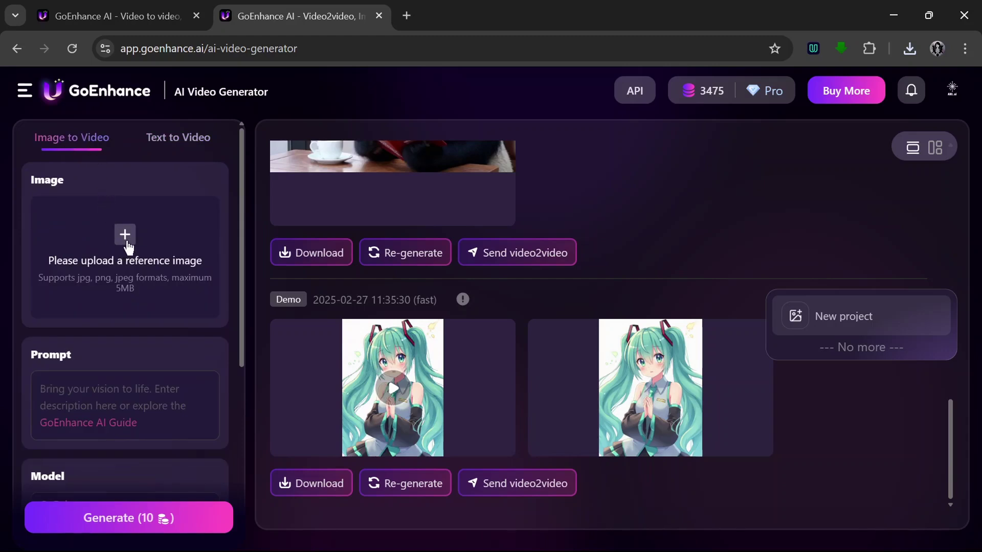
click(126, 236)
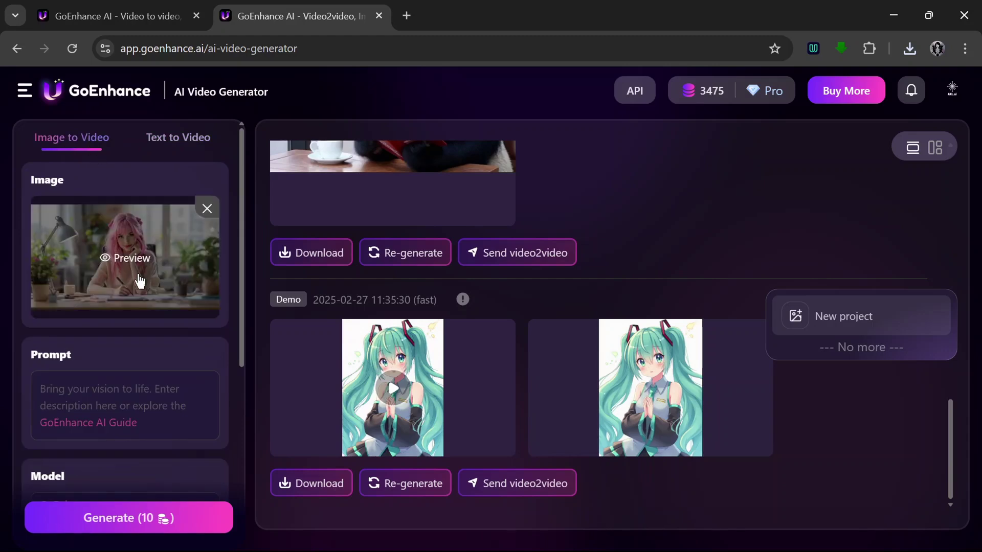
scroll(137, 278, down, 2)
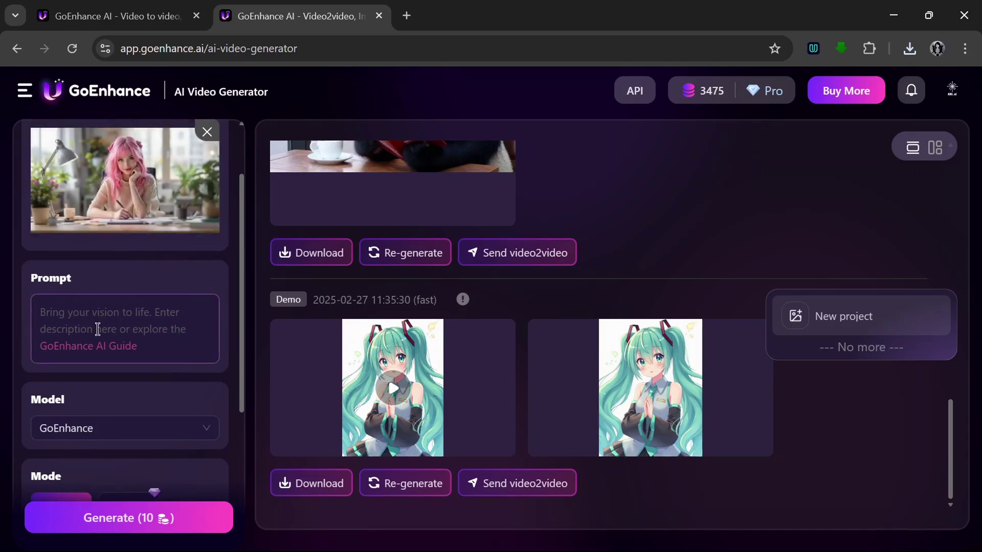
scroll(126, 329, down, 2)
scroll(127, 330, down, 2)
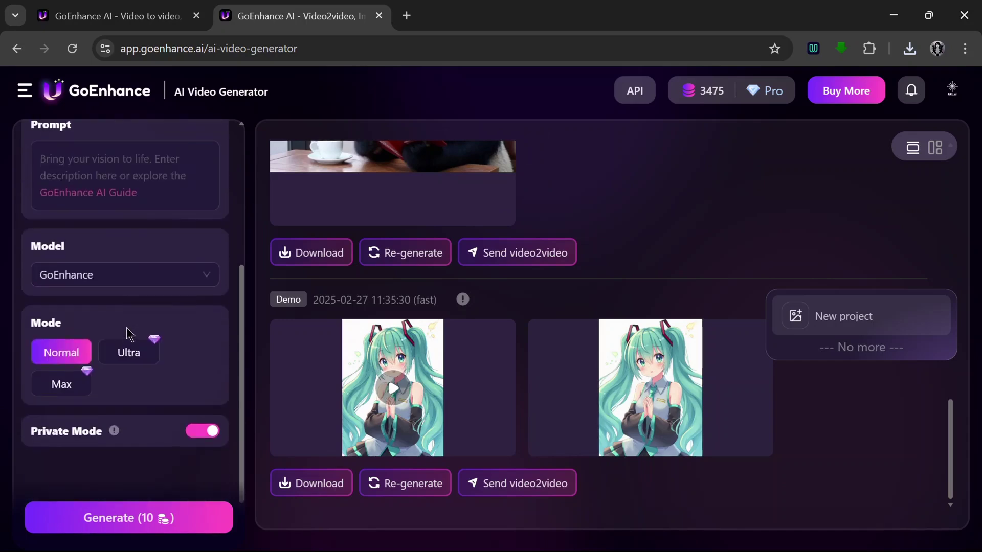
click(132, 281)
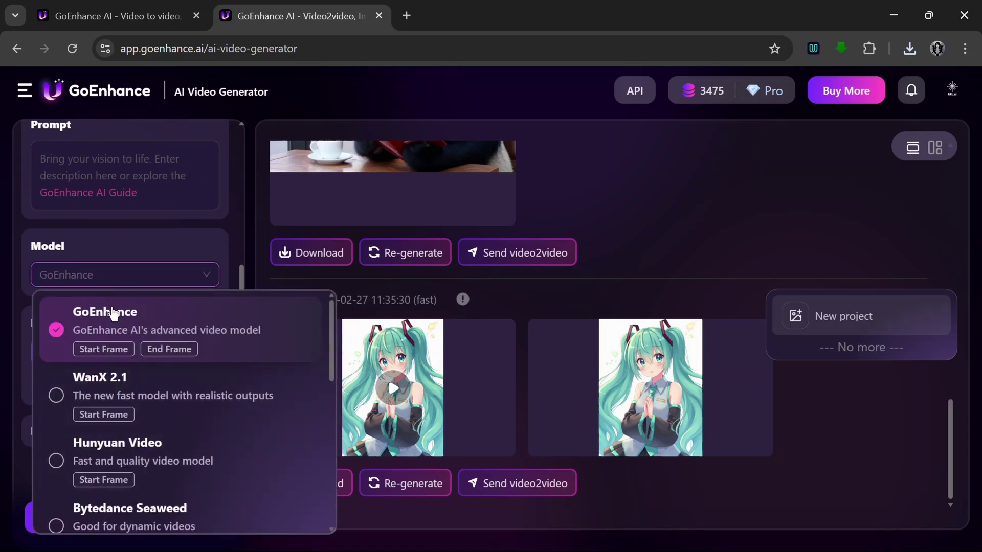
scroll(213, 390, down, 2)
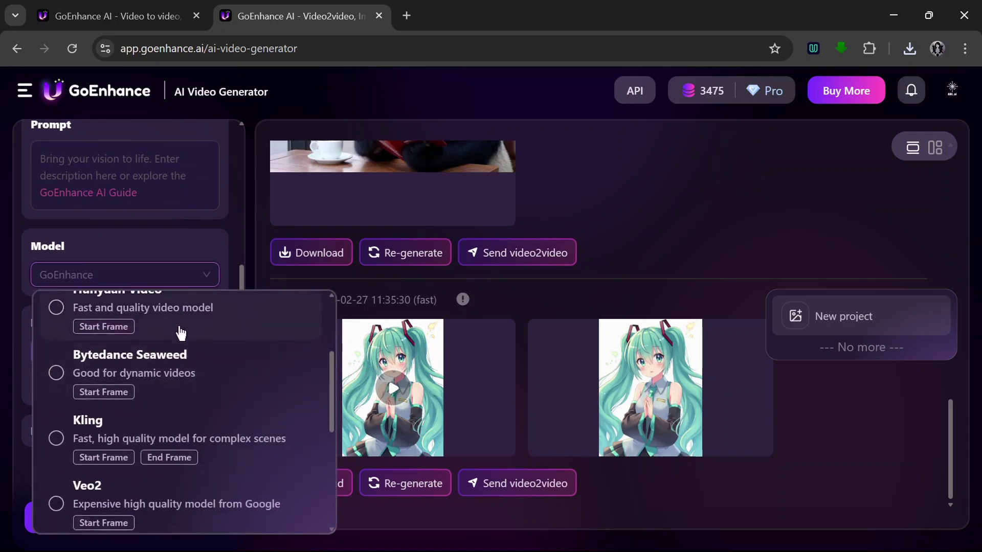
scroll(169, 352, up, 1)
scroll(173, 366, down, 5)
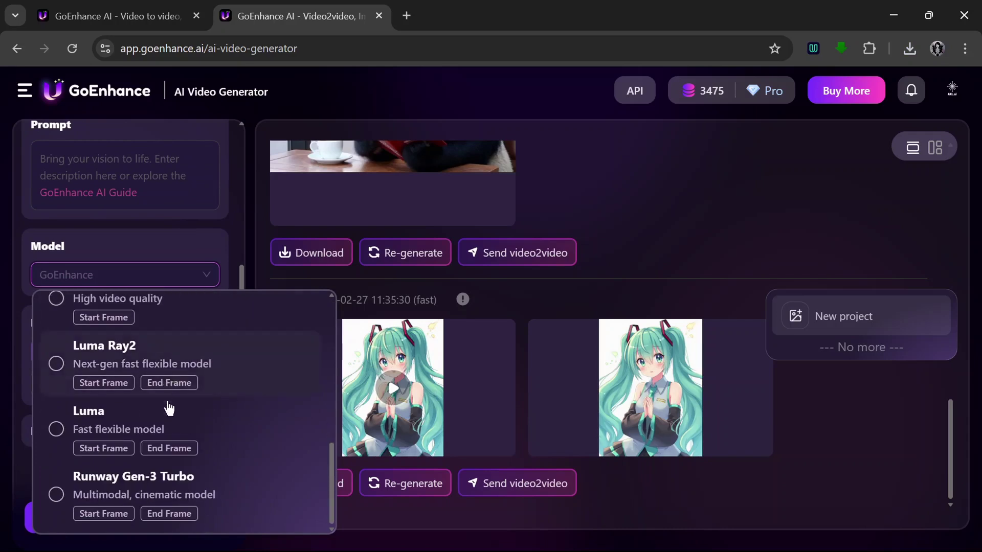
scroll(151, 378, up, 4)
scroll(149, 330, up, 3)
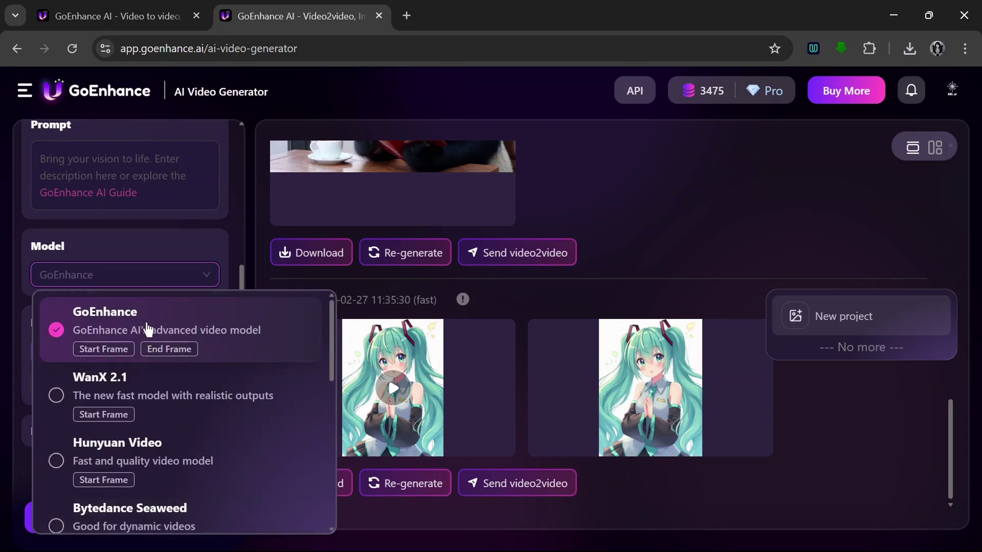
click(173, 327)
scroll(128, 358, down, 1)
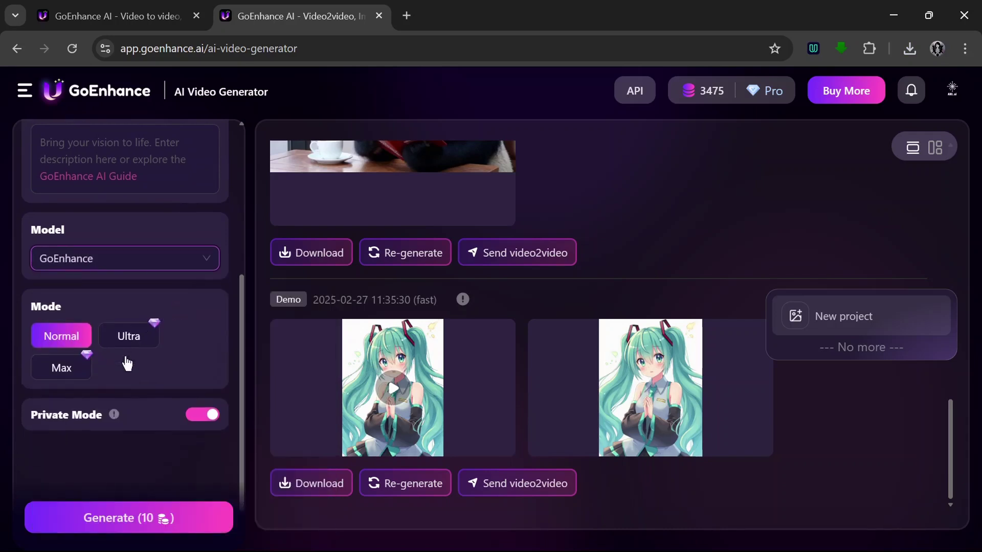
click(136, 519)
scroll(92, 364, up, 3)
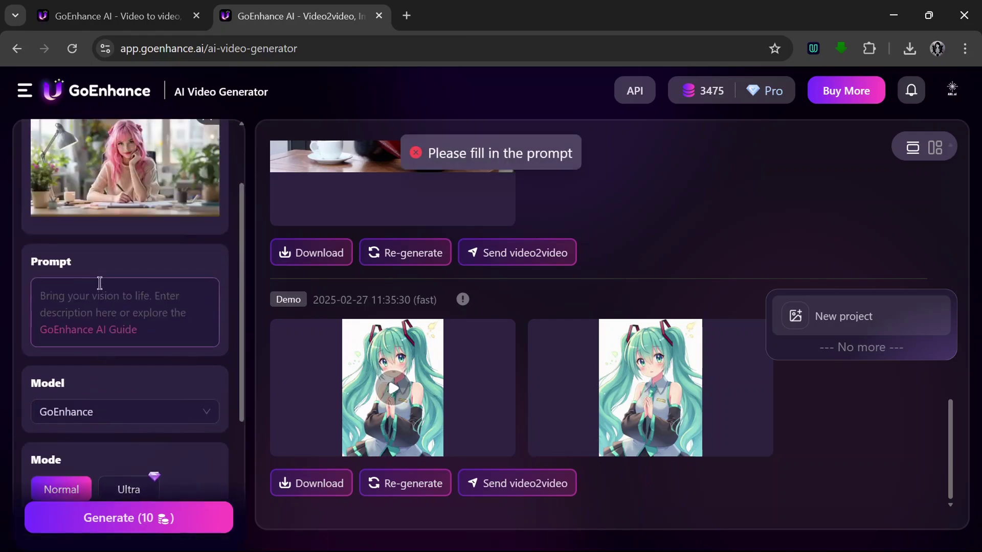
Write a video prompt about the girl playing with her hair while studying
click(90, 300)
text(Shes nervously holding her hair while studying)
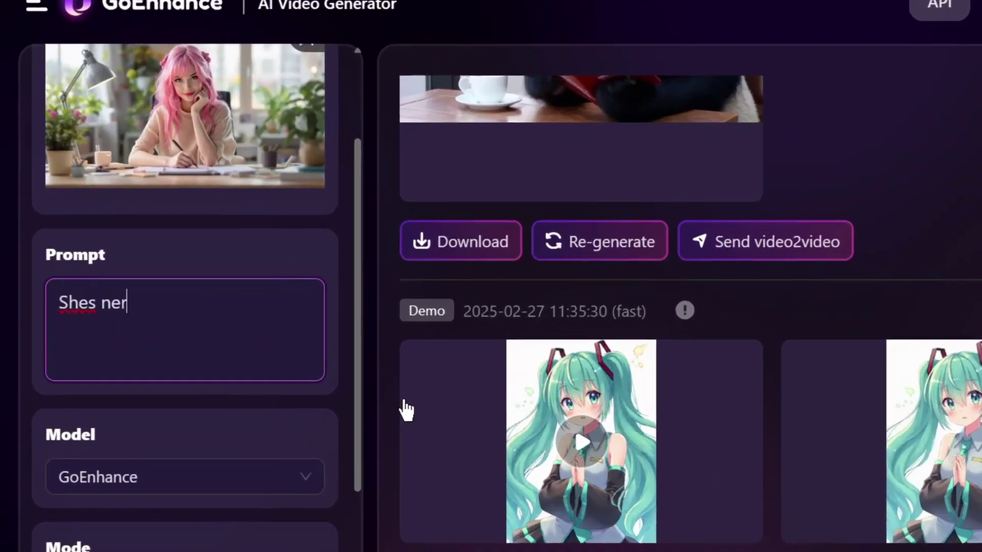
drag(67, 286, 174, 319)
text(playing with her hair while studing)
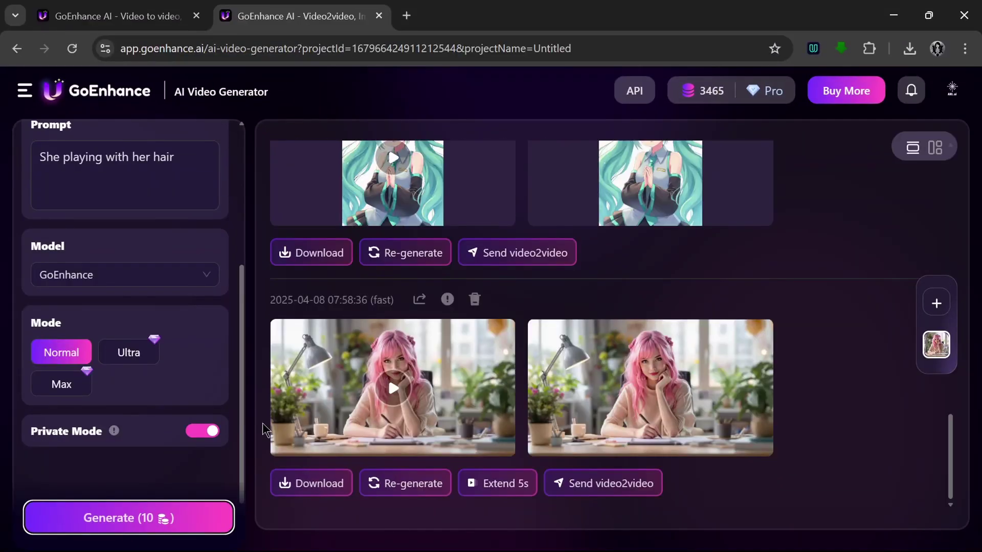
Play the resulting 4-second pink-haired girl video full screen and replay it
click(394, 393)
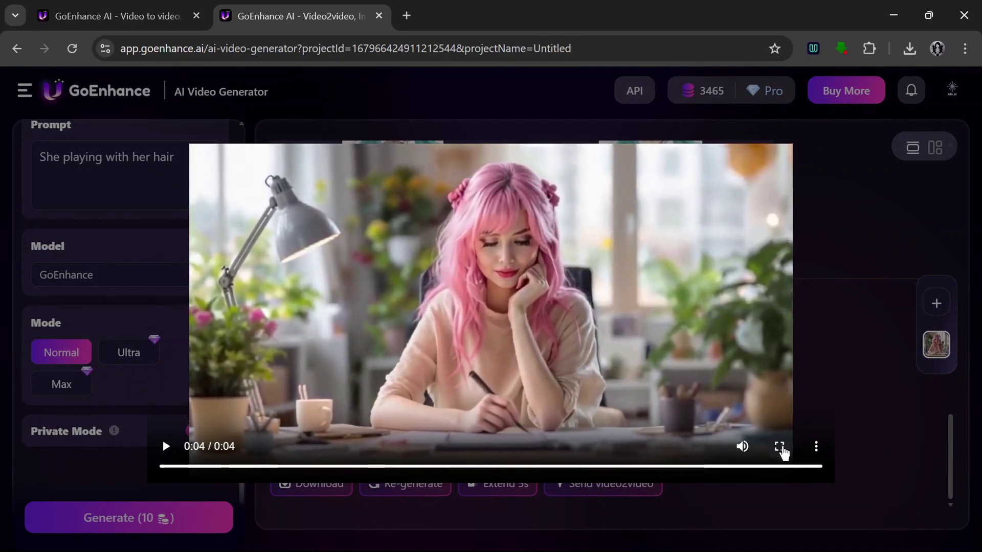
click(780, 447)
click(26, 517)
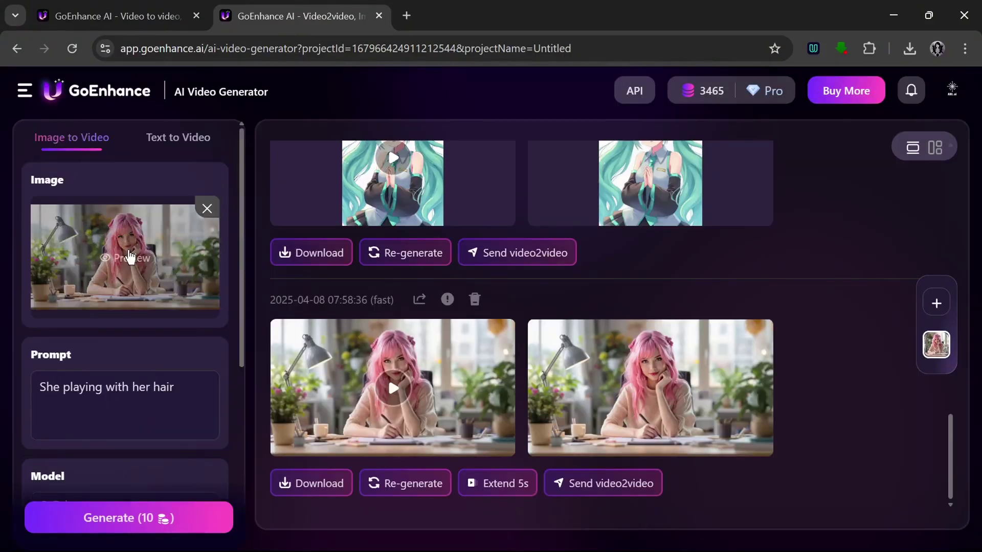
Switch the video model to Kling, touch up the hair-playing prompt, and generate
scroll(112, 262, down, 5)
click(111, 262)
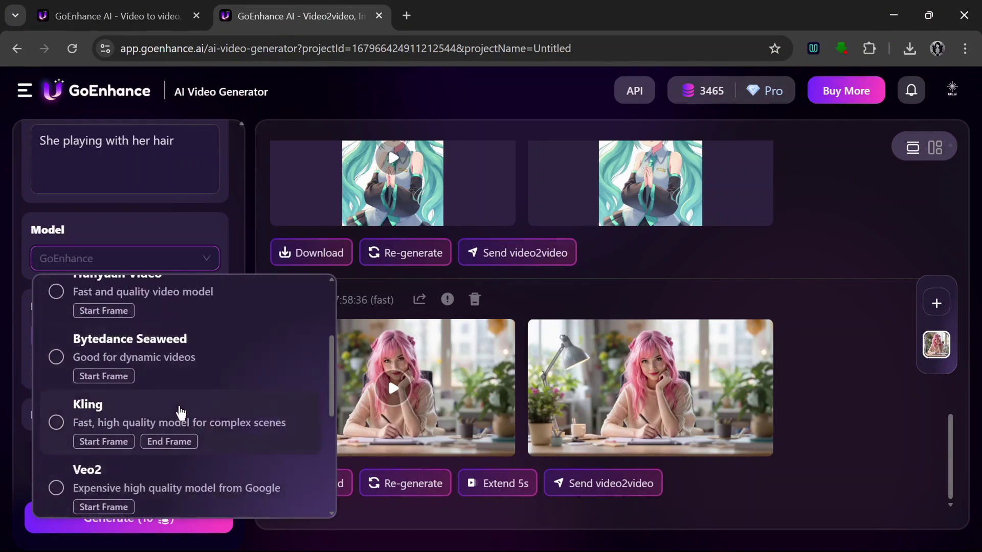
click(180, 406)
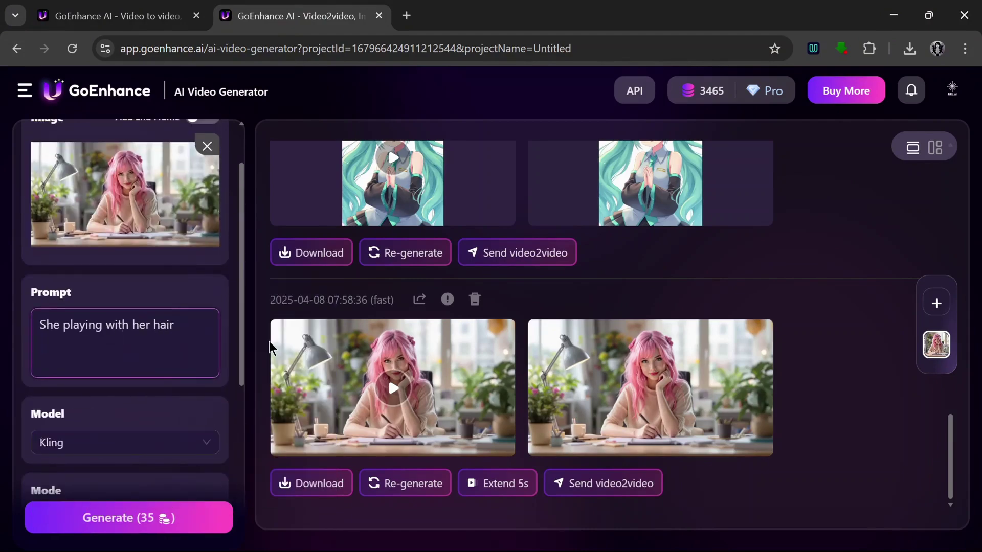
click(61, 325)
text(s)
click(174, 325)
text(wile studying)
click(61, 325)
scroll(173, 437, down, 3)
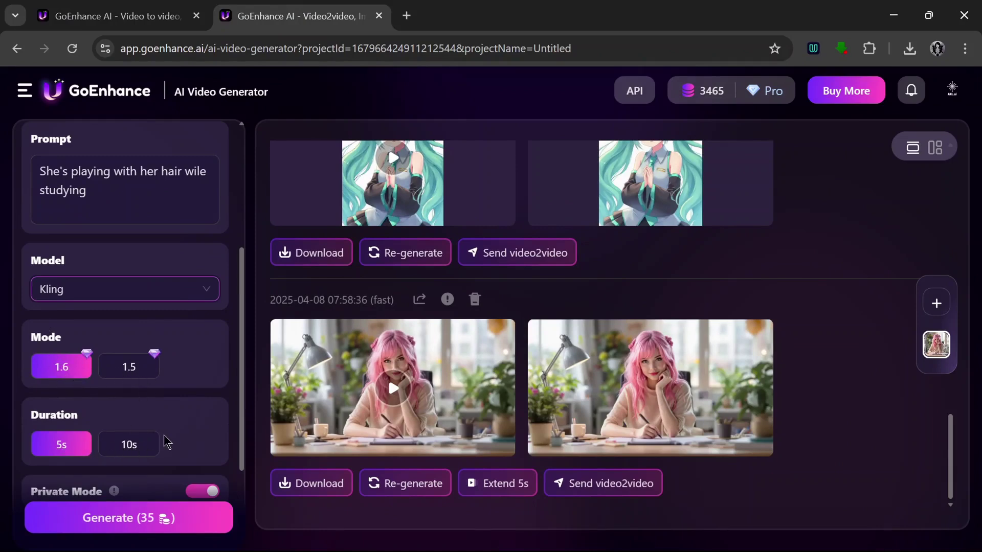
scroll(168, 442, down, 2)
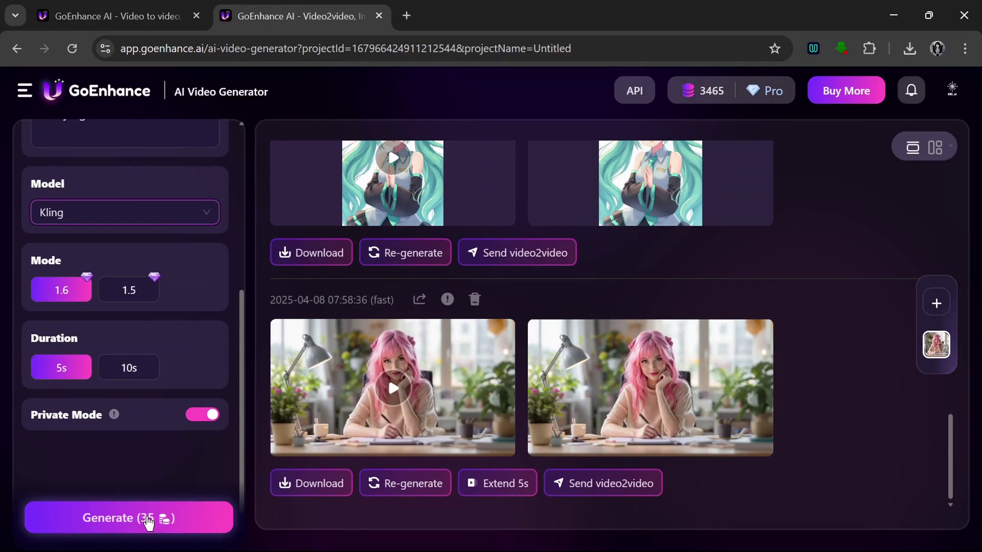
click(149, 520)
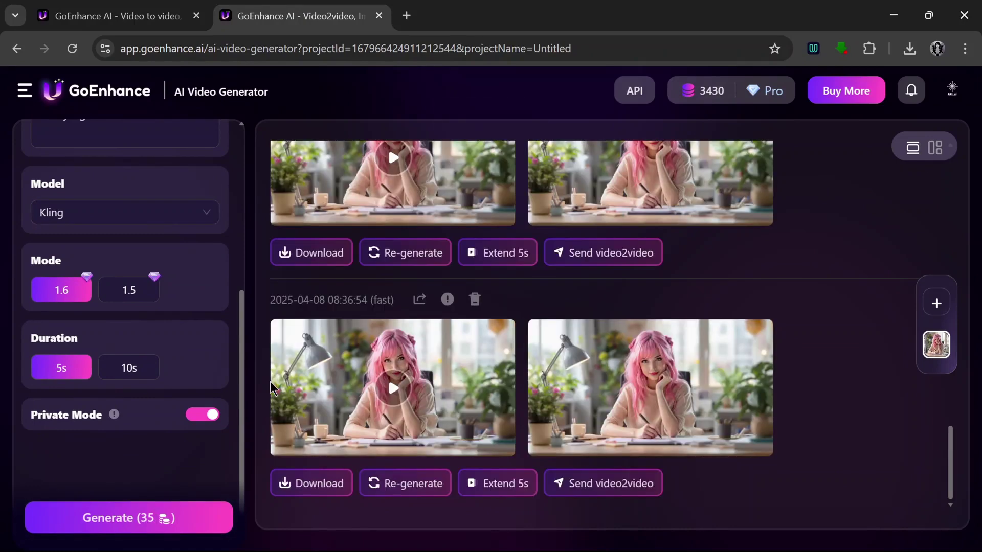
Watch the 5-second Kling 1.6 clip full screen, then exit and close the preview
click(394, 388)
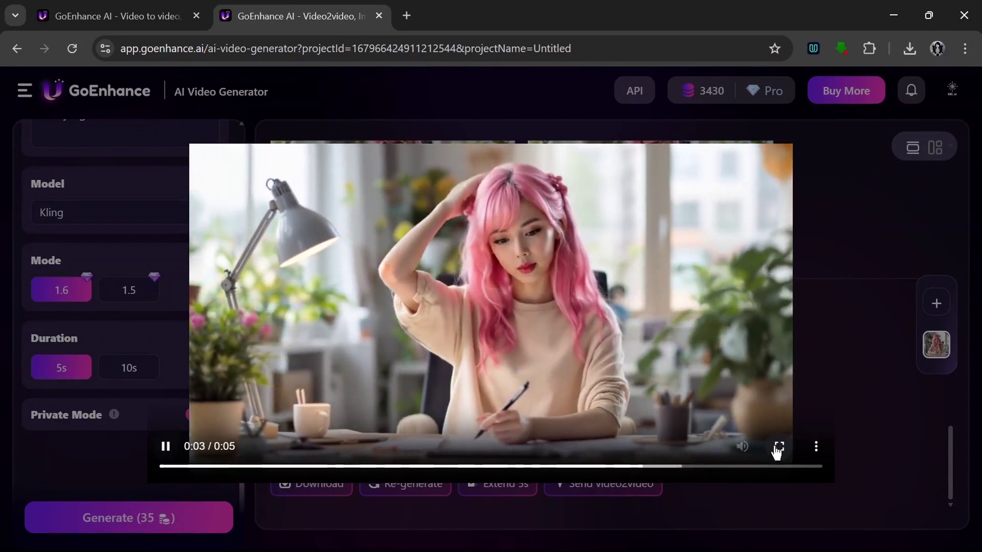
click(779, 446)
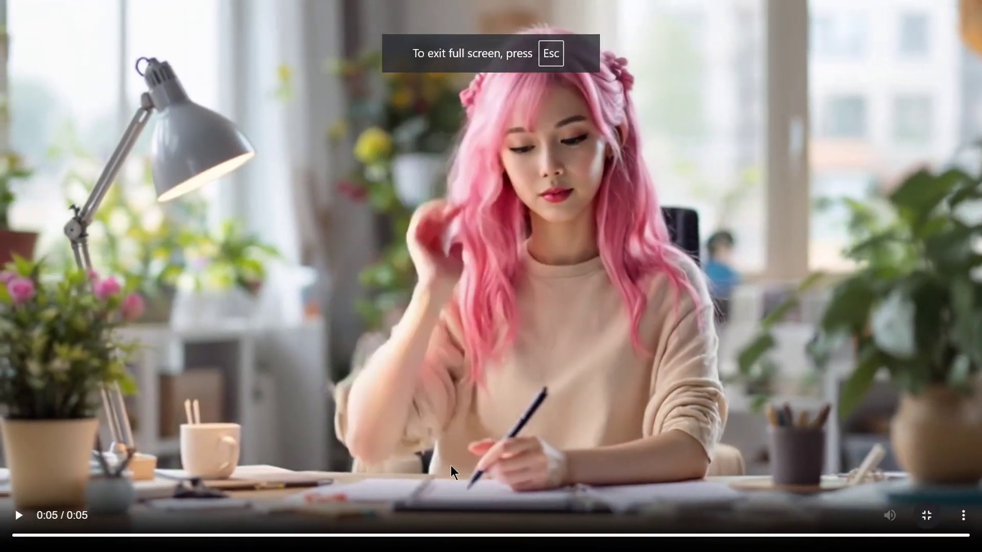
click(19, 515)
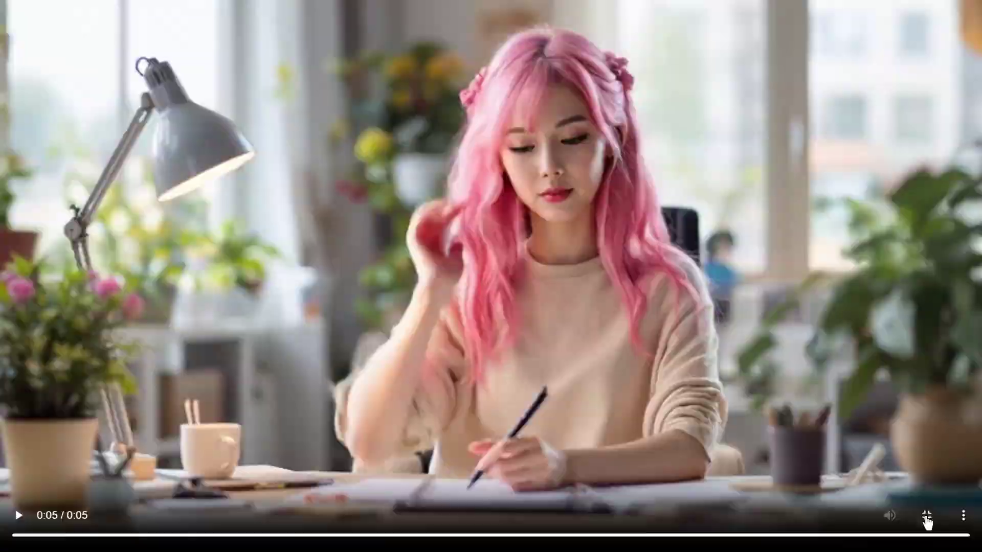
key(Escape)
click(874, 237)
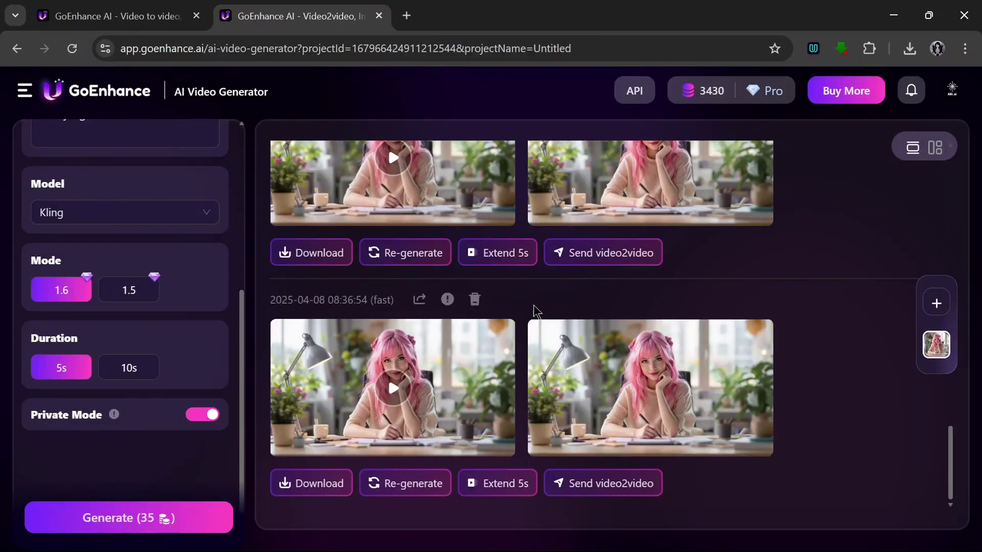
In Text to Video, prompt a little girl running in her room with a big dog; generate with Kling
scroll(205, 327, up, 5)
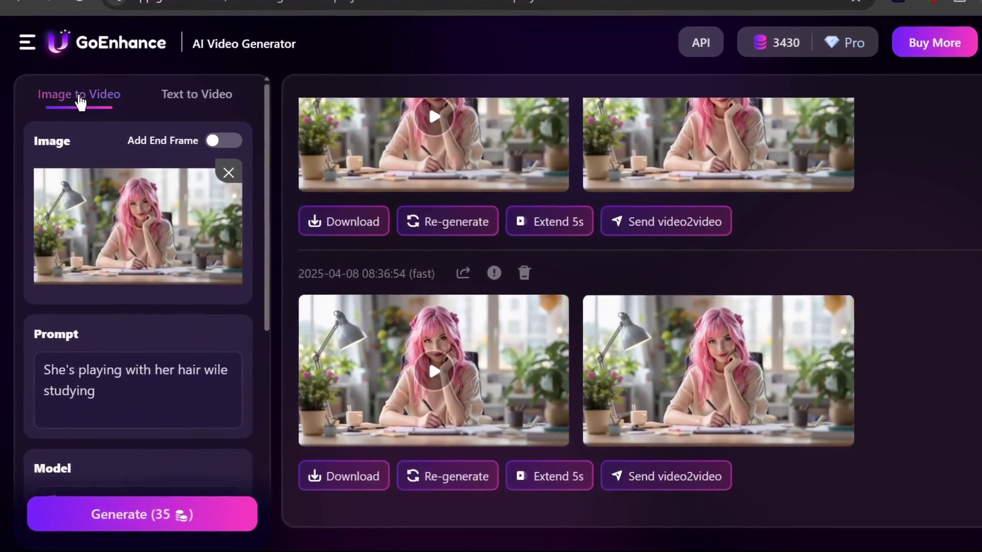
click(197, 94)
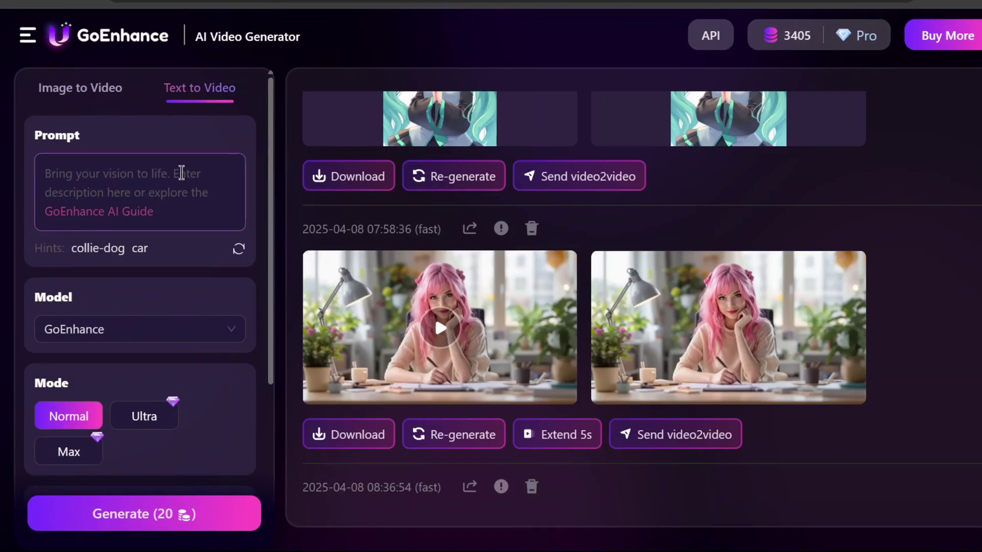
text(Little girl running in )
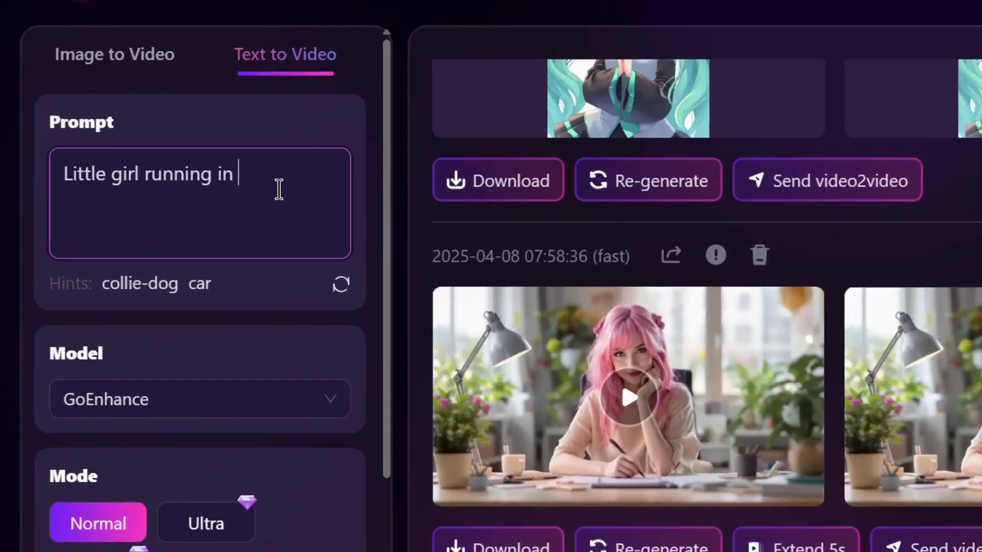
text(her room with a big dog)
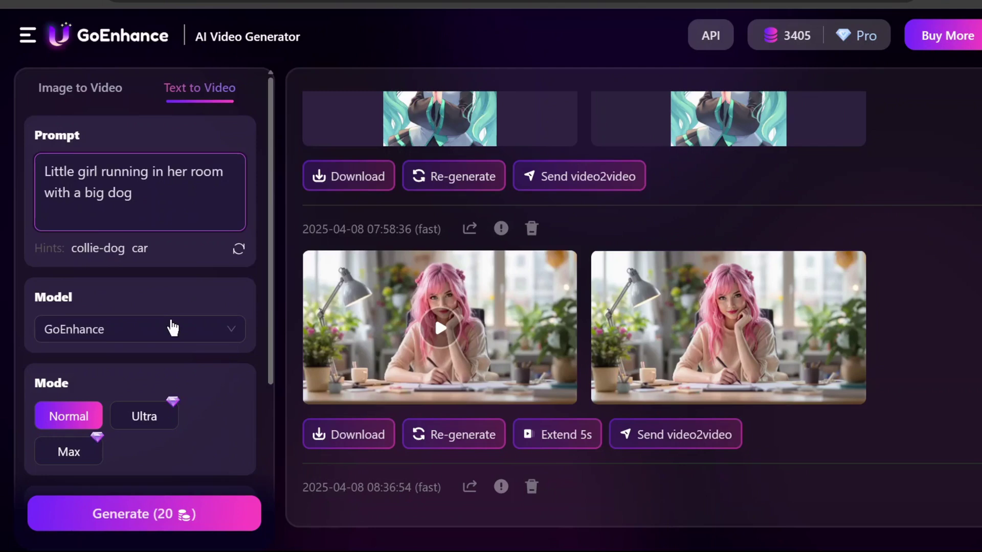
click(215, 397)
scroll(293, 251, down, 5)
click(196, 126)
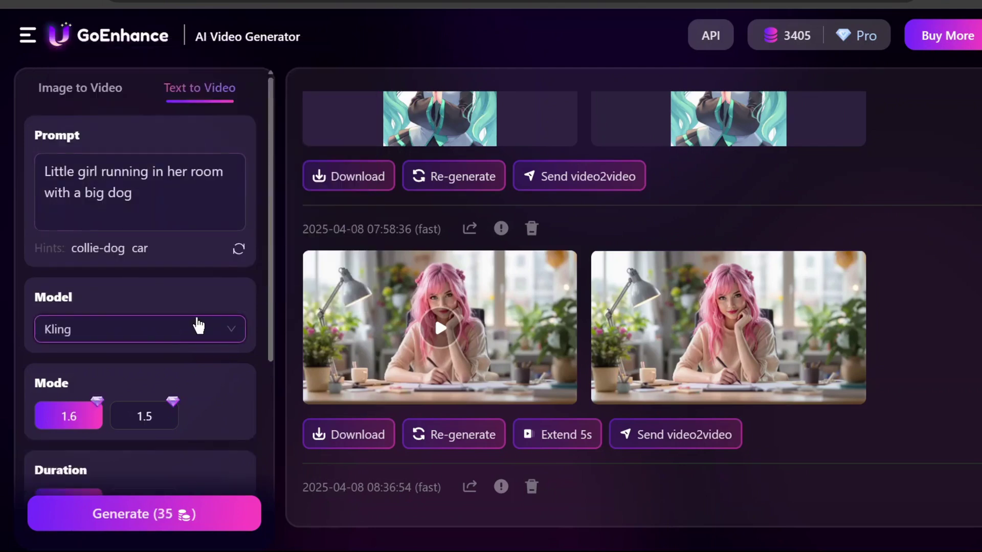
scroll(197, 325, down, 2)
scroll(153, 388, down, 3)
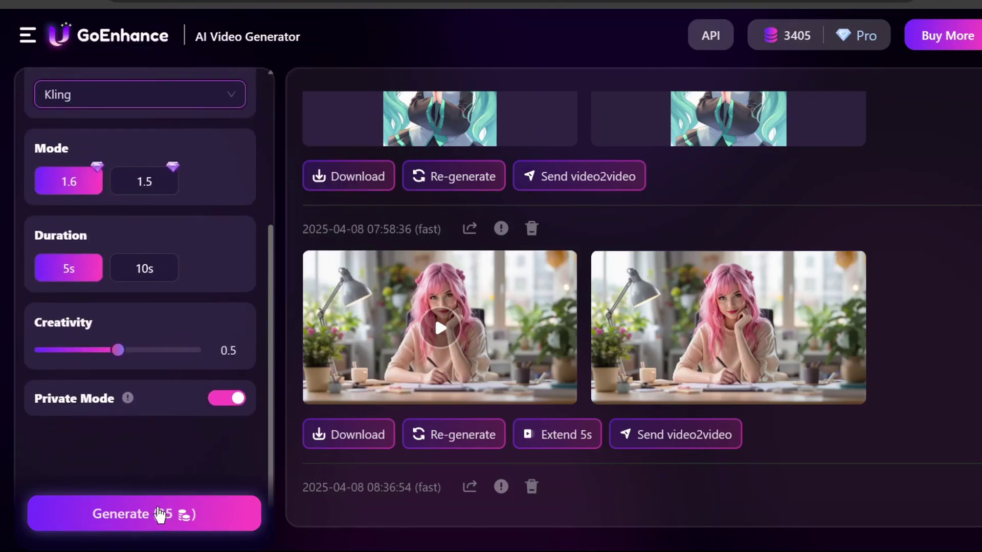
click(159, 514)
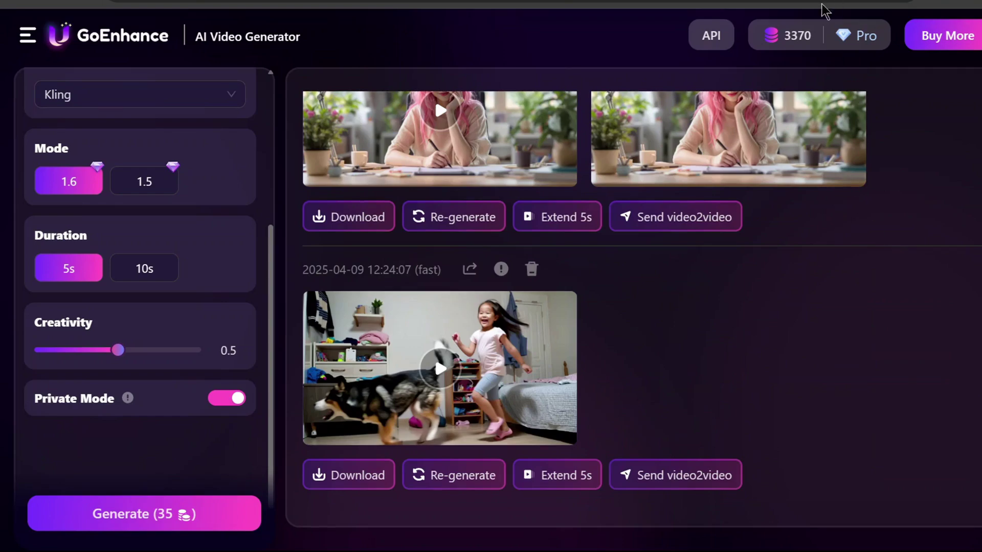
Play the new girl-and-dog clip full screen, replay it, then download it
click(441, 366)
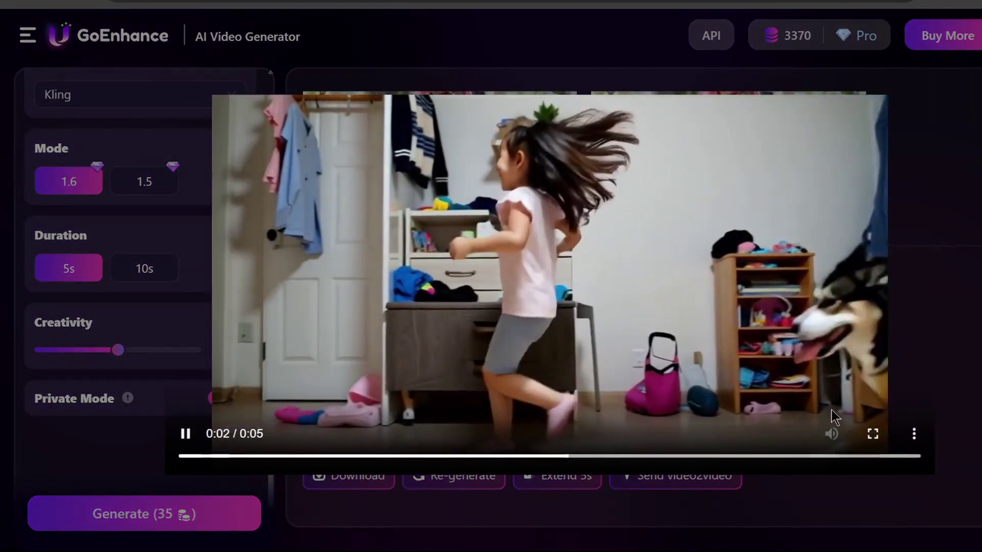
click(869, 433)
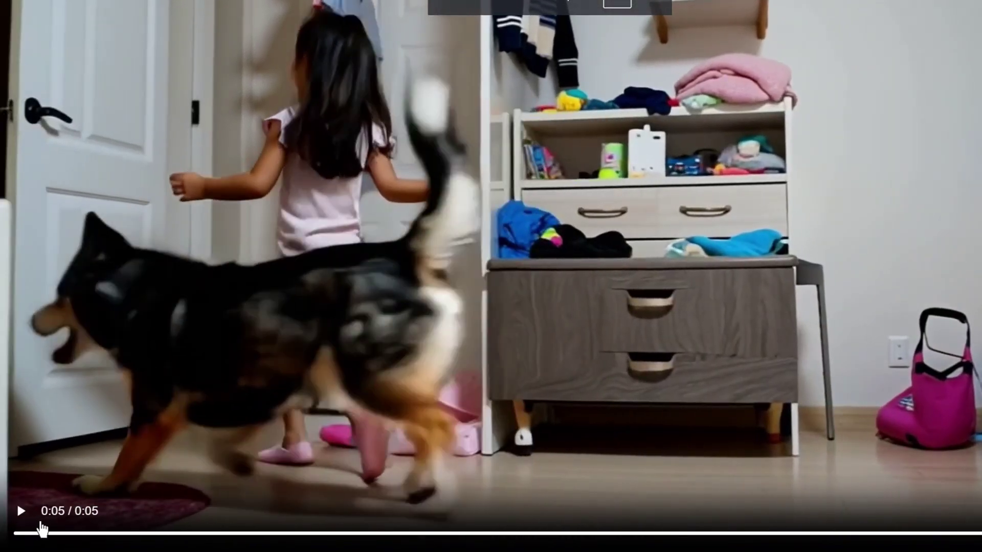
click(20, 516)
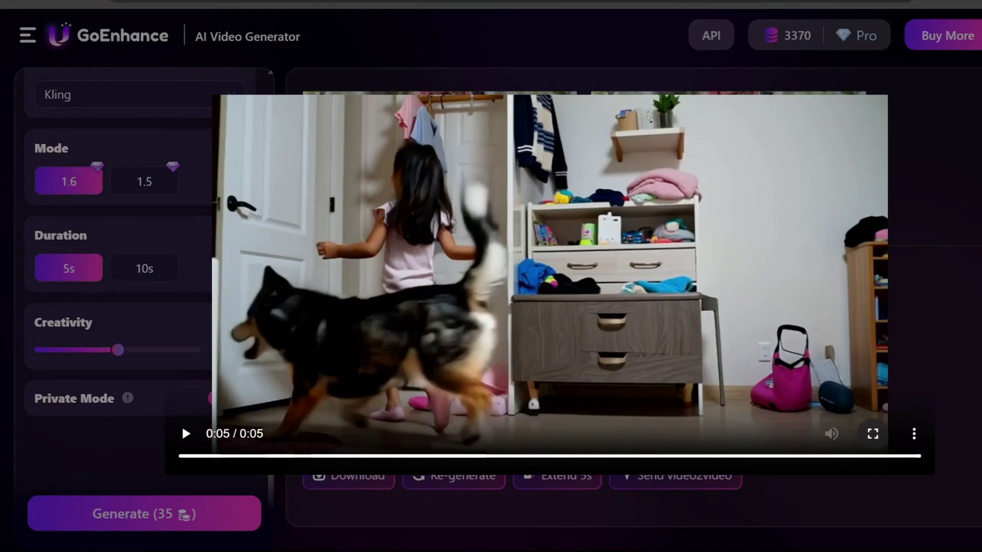
key(Escape)
click(358, 477)
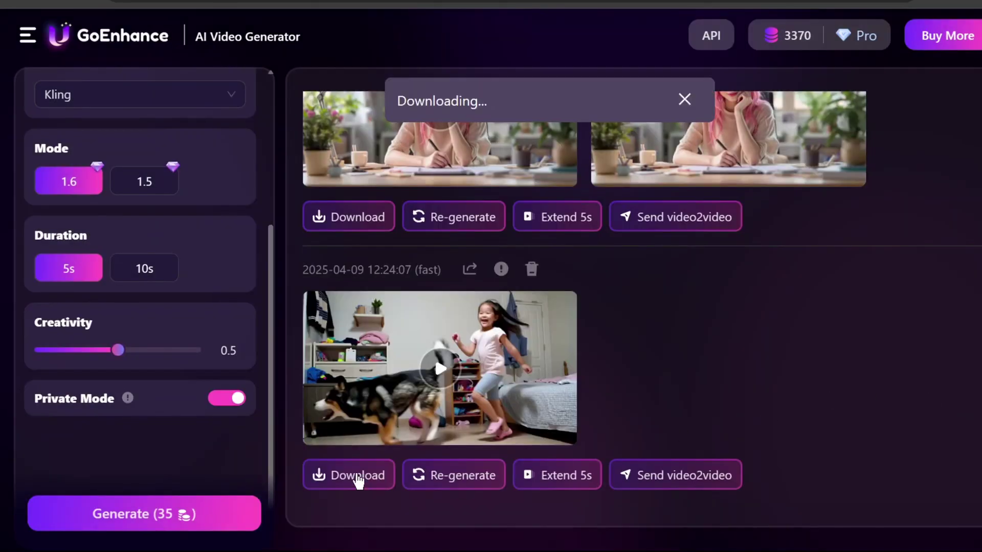
scroll(189, 358, up, 5)
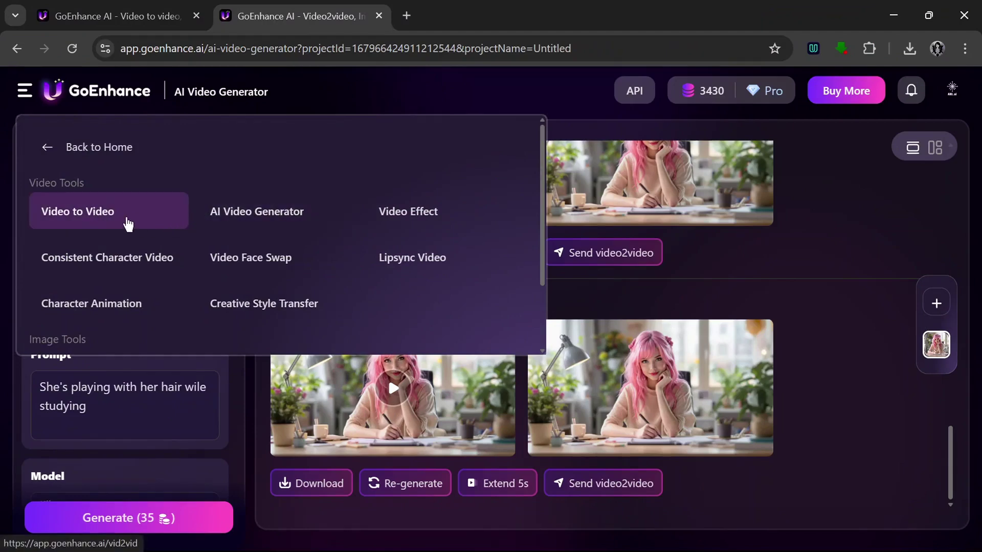
Switch to Video to Video and pick GPT Anime Style in the Choose Video Style dialog
click(127, 224)
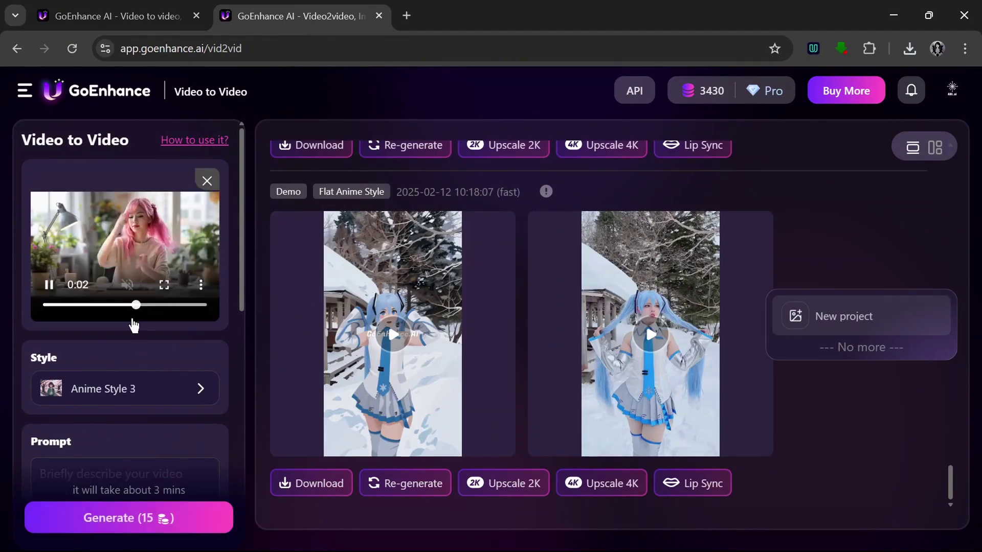
click(166, 393)
click(167, 395)
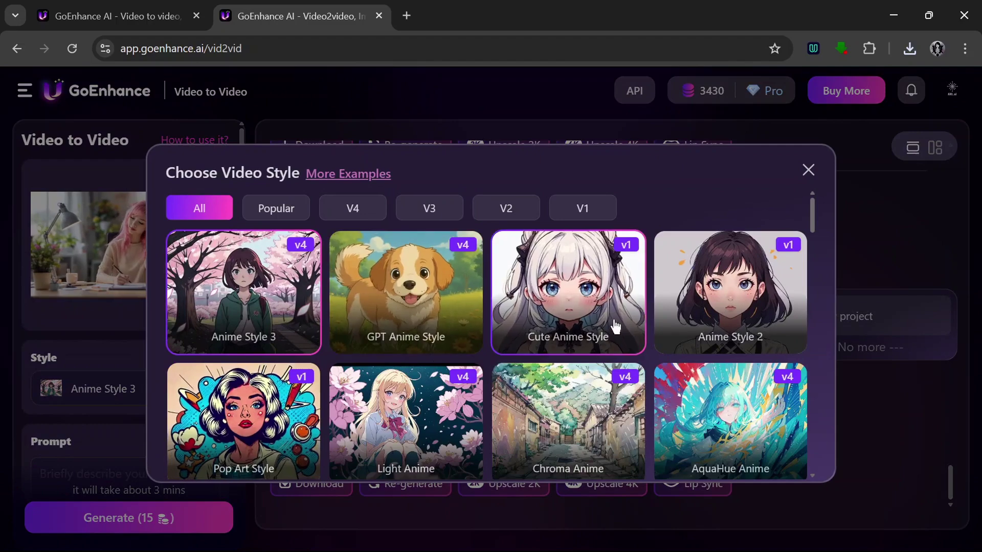
click(417, 316)
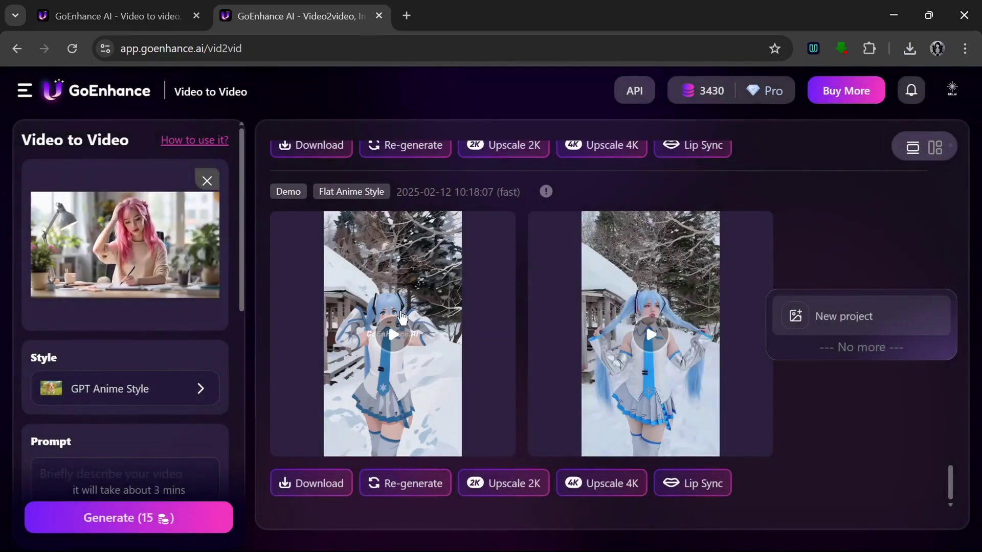
Set Video Duration to 5 s, keep Quality render mode, and generate the anime version
scroll(186, 355, down, 3)
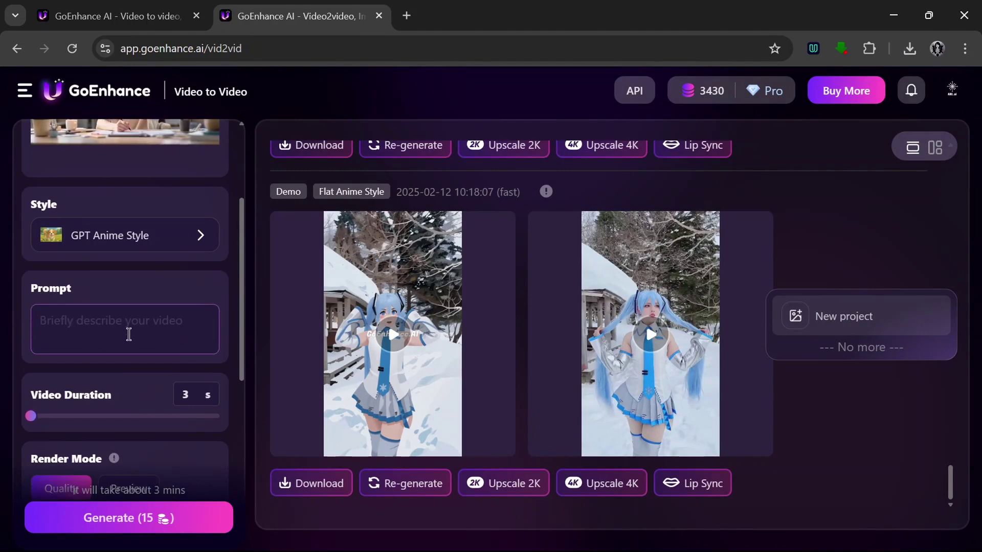
scroll(129, 334, down, 3)
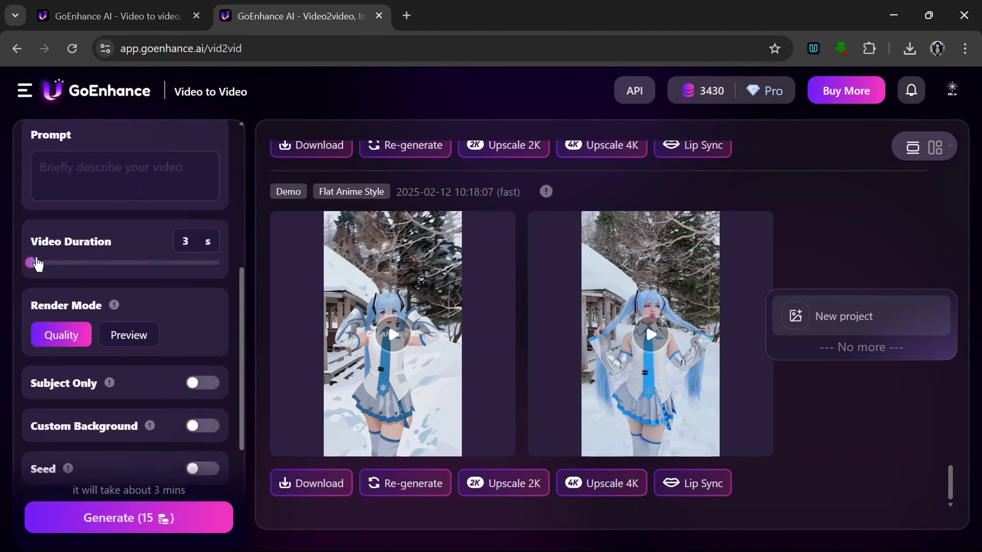
drag(37, 264, 39, 287)
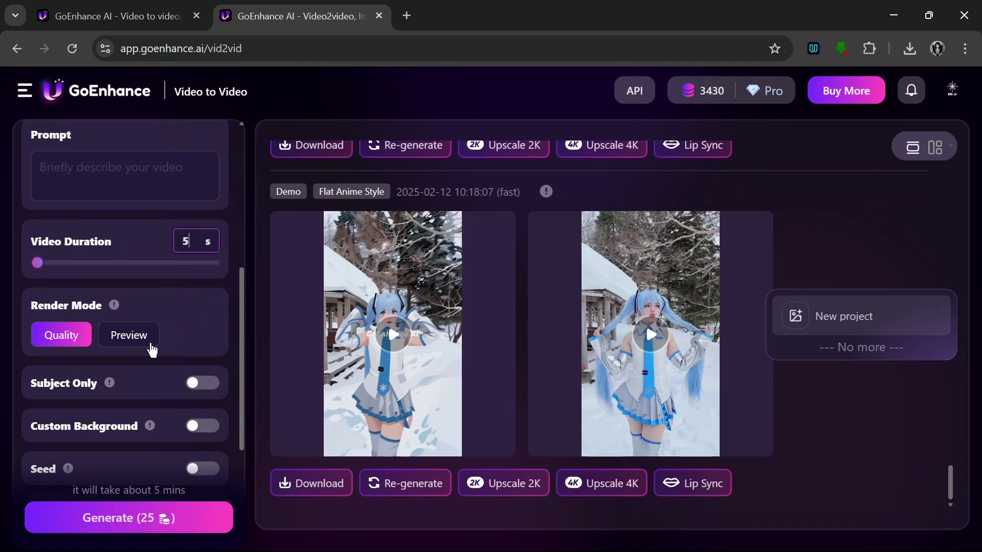
mouse_move(115, 308)
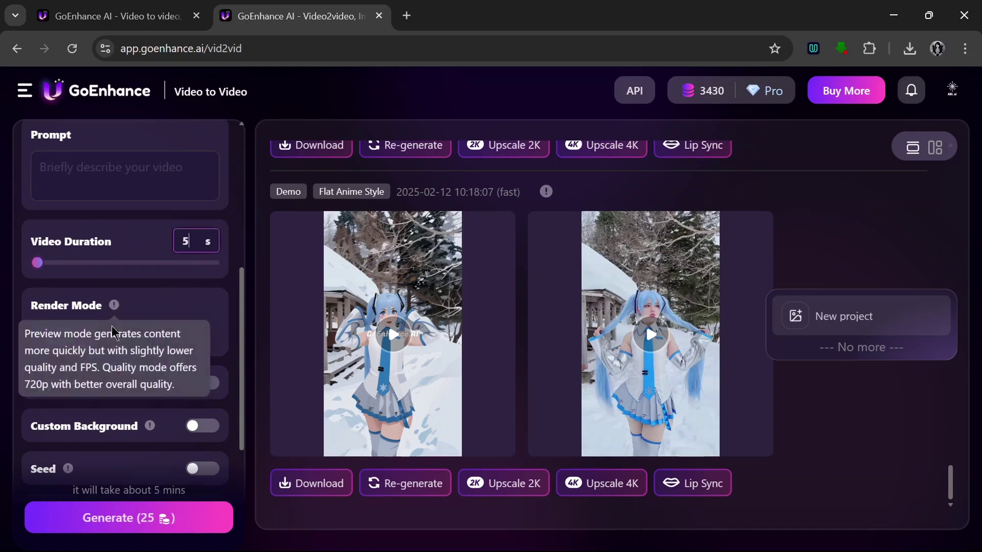
scroll(131, 341, down, 3)
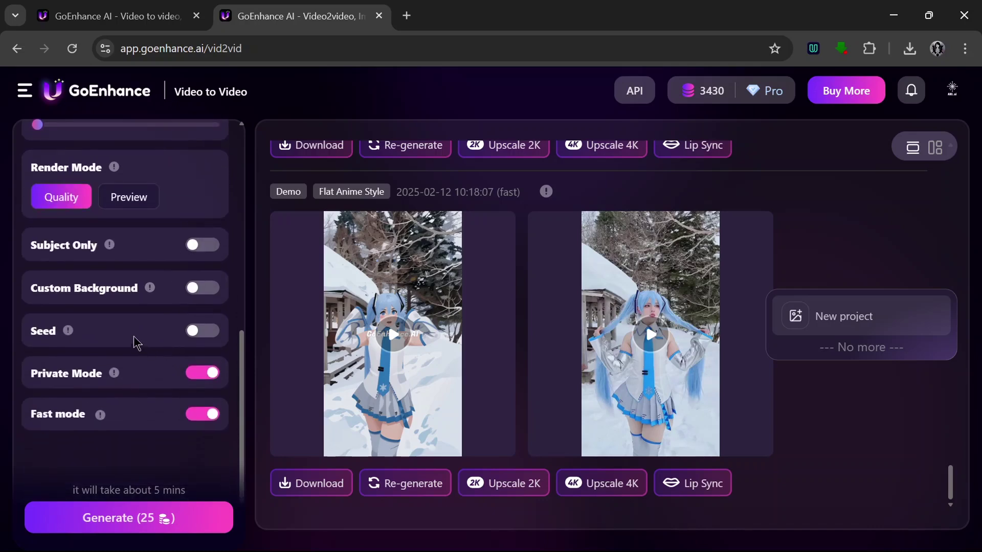
mouse_move(108, 246)
click(149, 517)
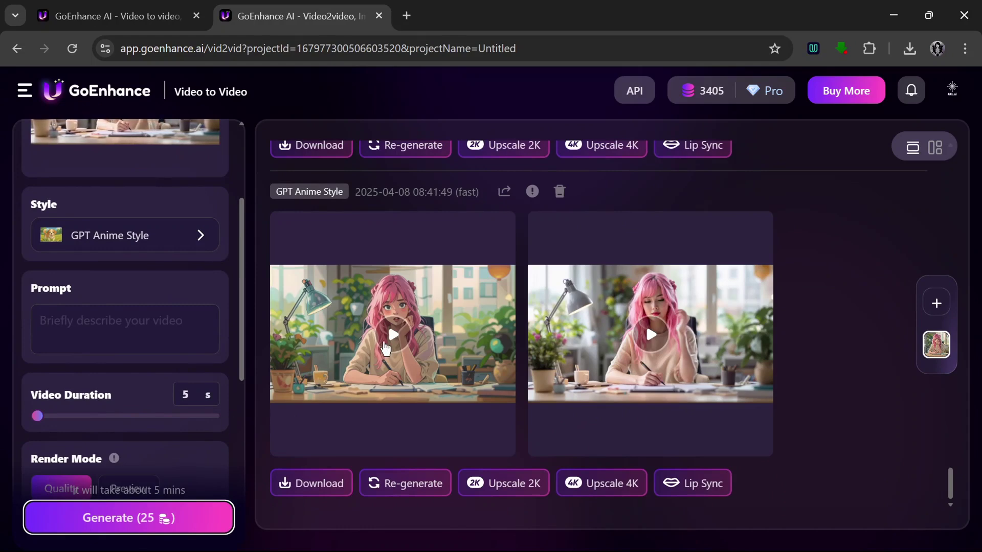
Play the GPT Anime Style result full screen, replay it, then exit full screen
click(389, 341)
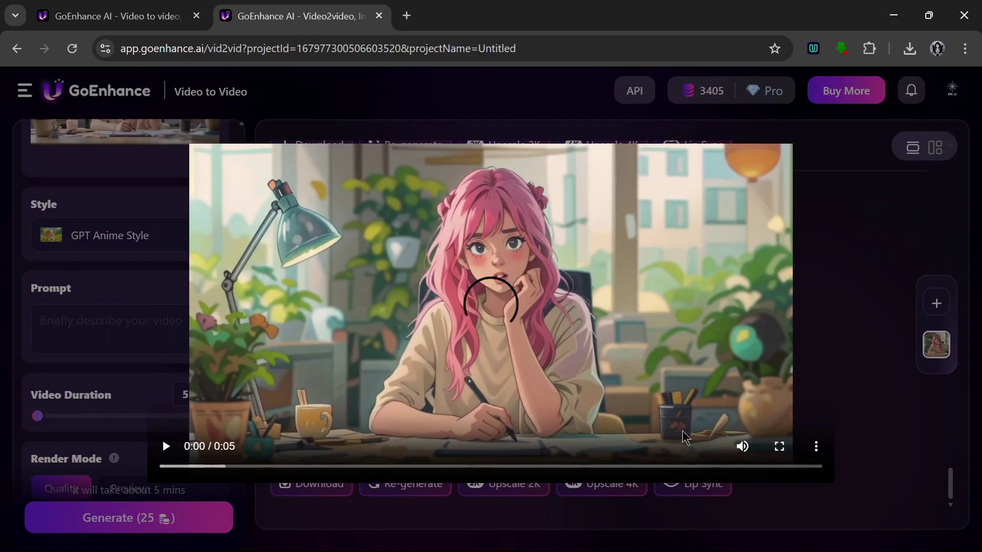
click(166, 446)
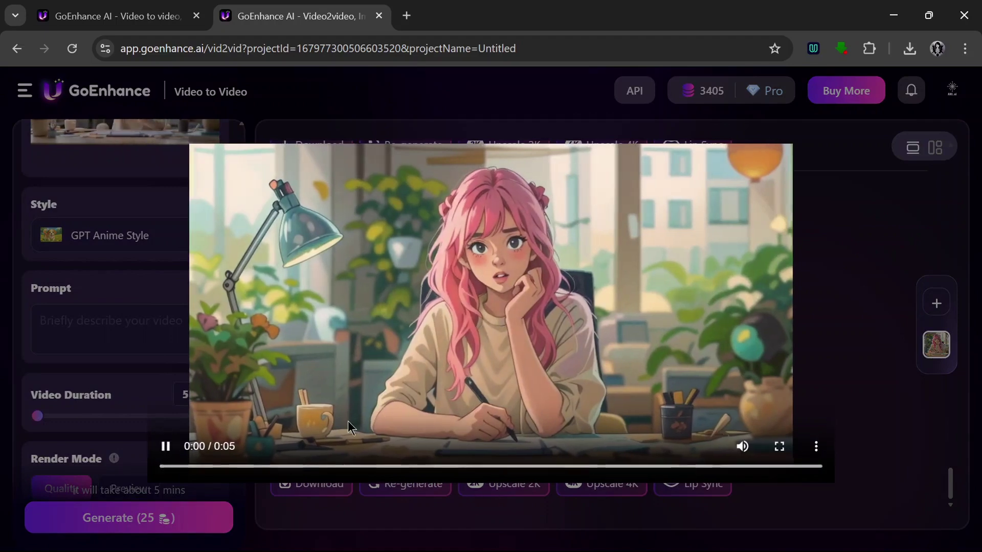
click(780, 447)
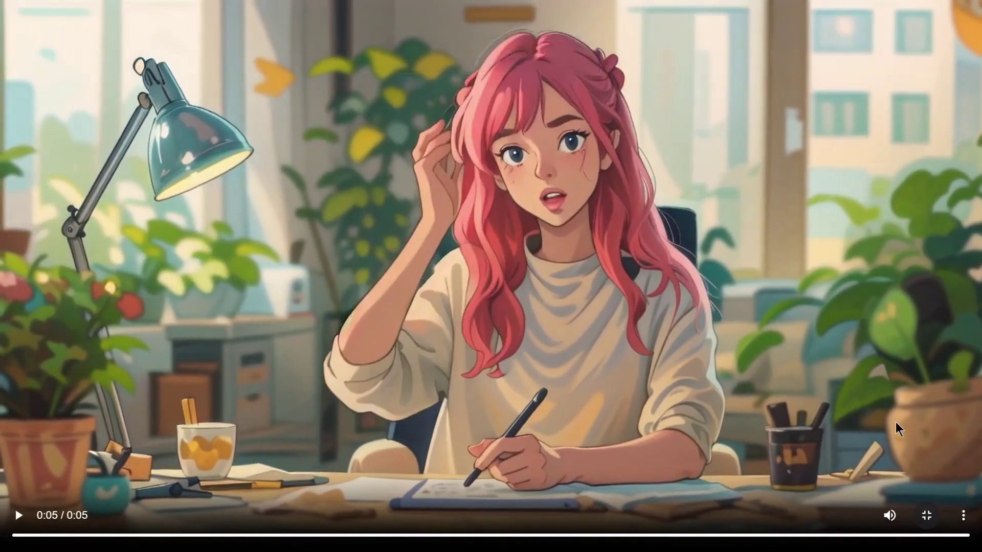
click(18, 517)
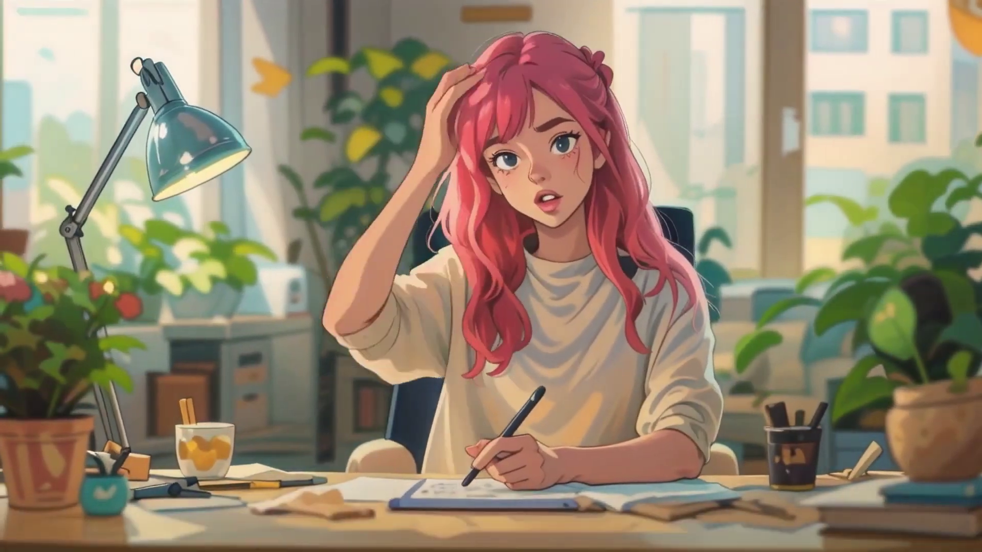
click(926, 515)
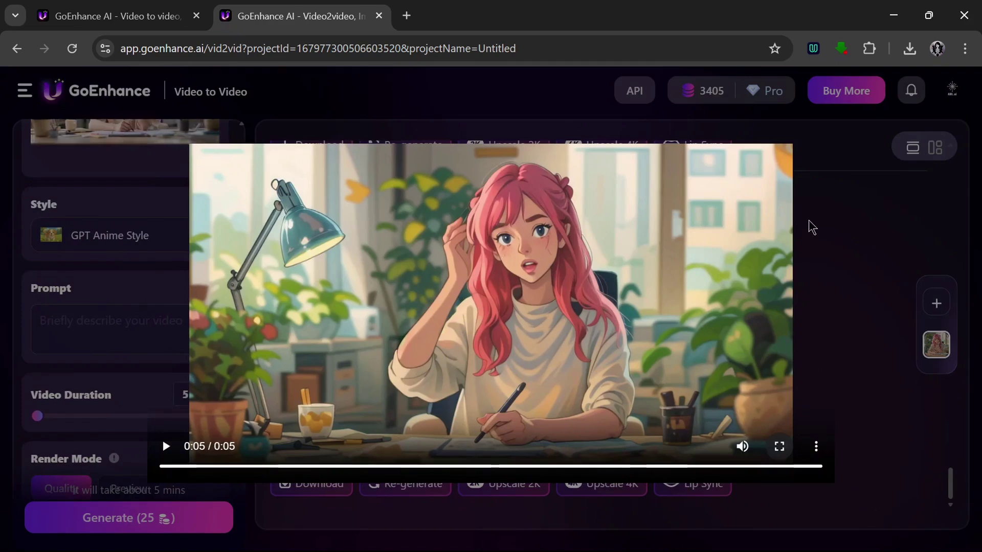